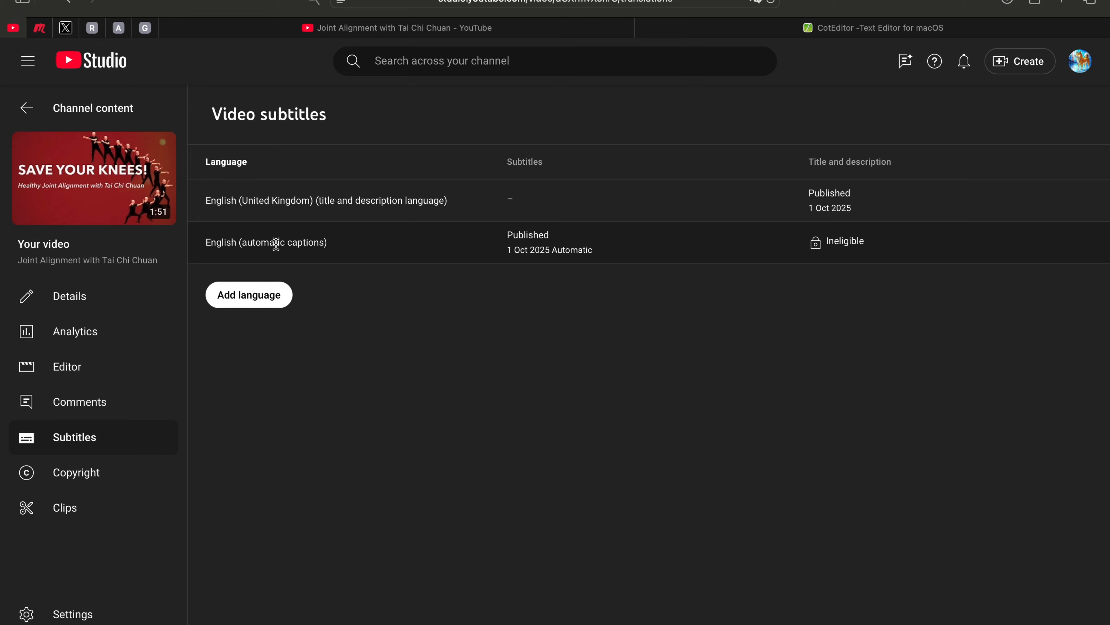
- Show the available download formats for the English automatic captions of the video
mouse_move(546, 247)
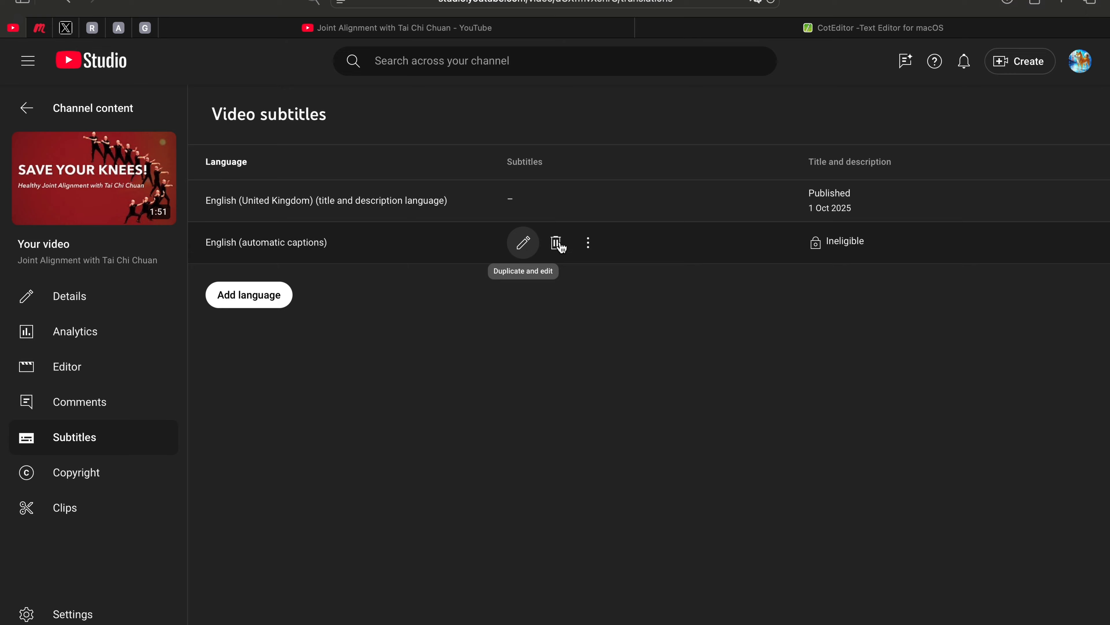
left_click(589, 243)
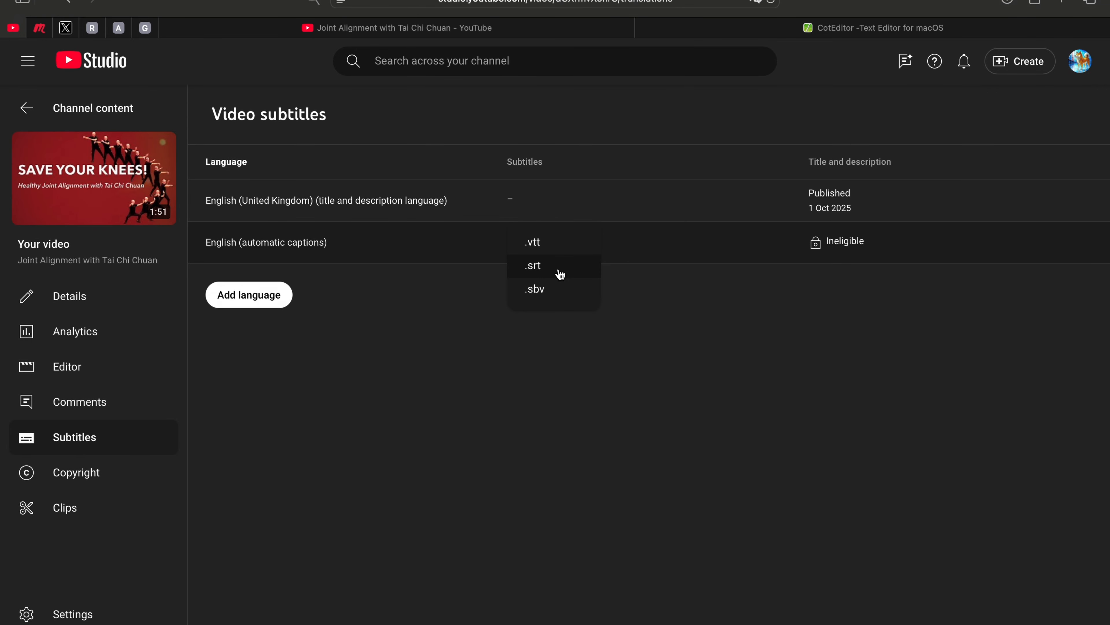
- Switch to Finder and try to open captions.sbv and captions.srt from the Downloads folder
key("super+Tab")
key("super+Tab")
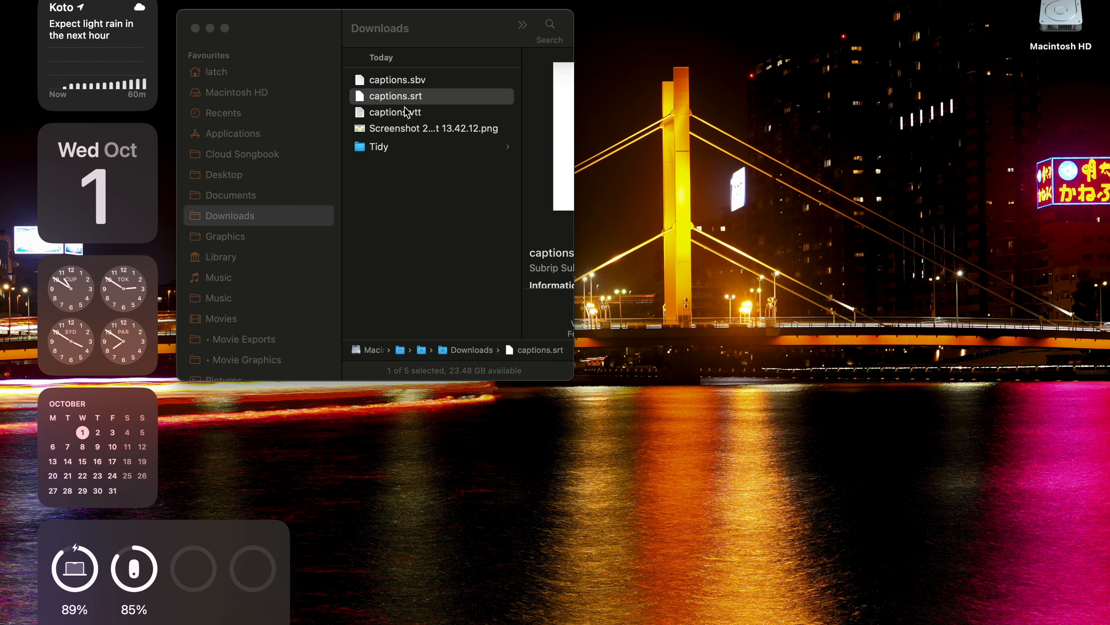
double_click(406, 80)
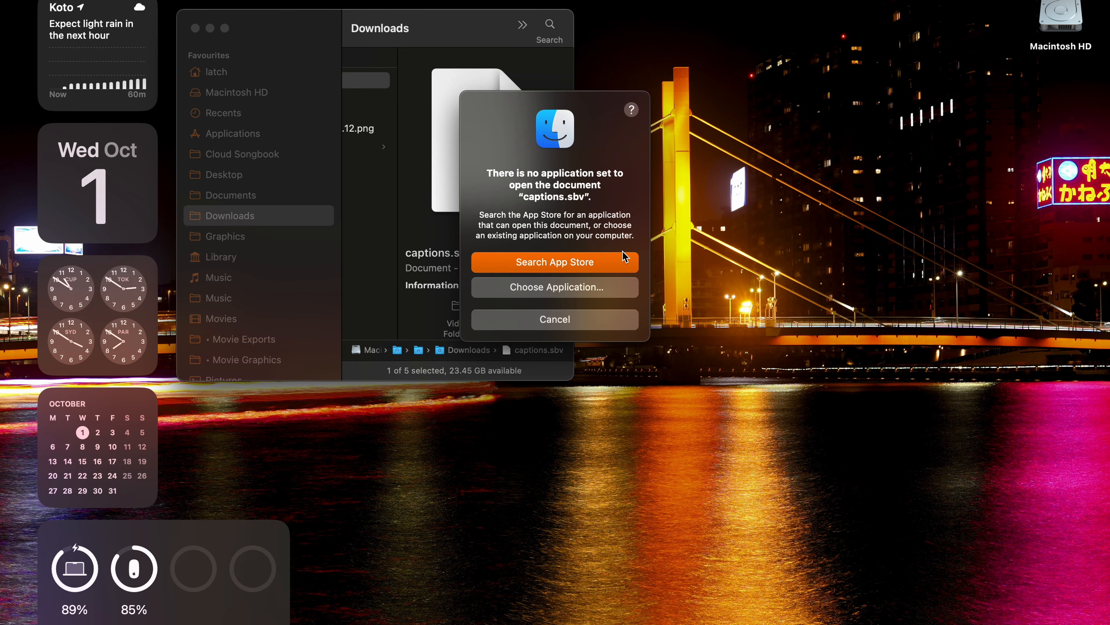
left_click(561, 325)
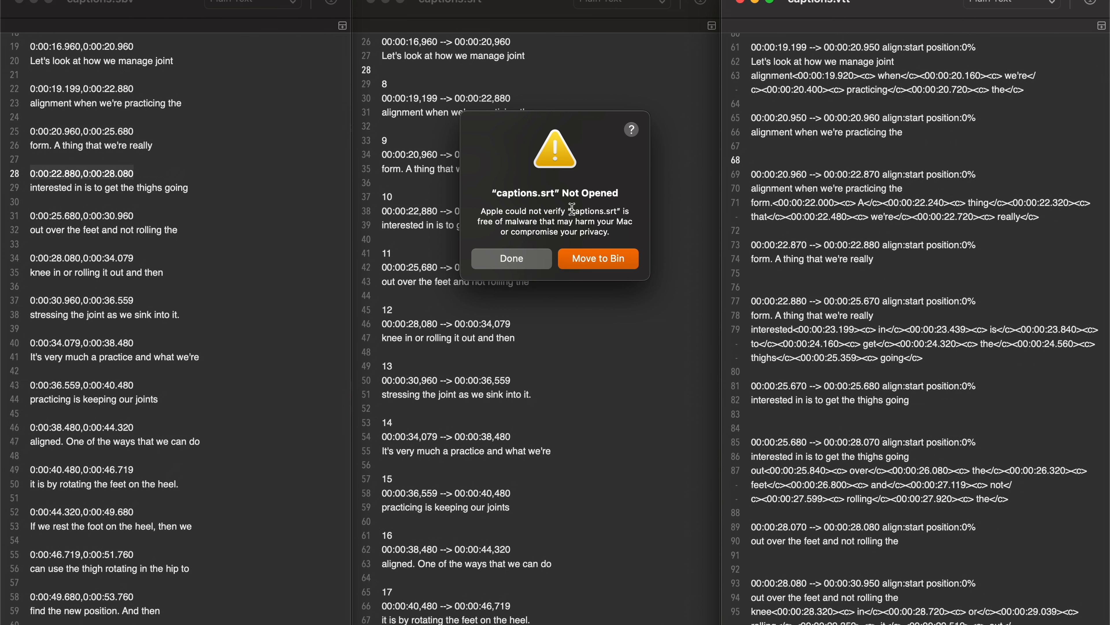
left_click(515, 261)
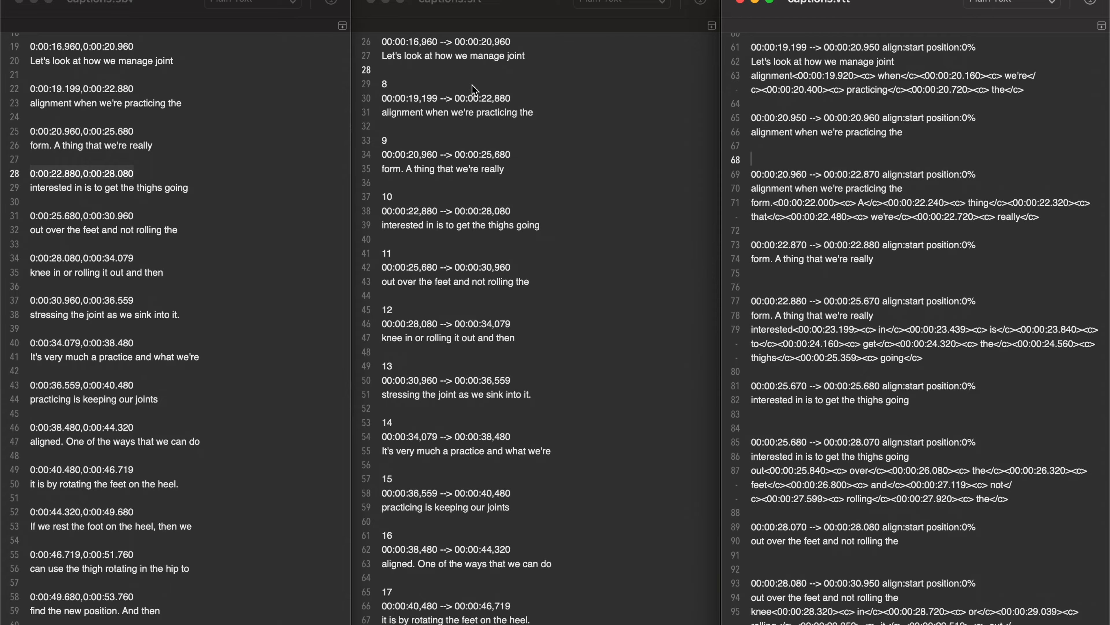
- Switch to Safari and look over the CotEditor plain-text editor page
key("super+Tab")
key("super+Tab")
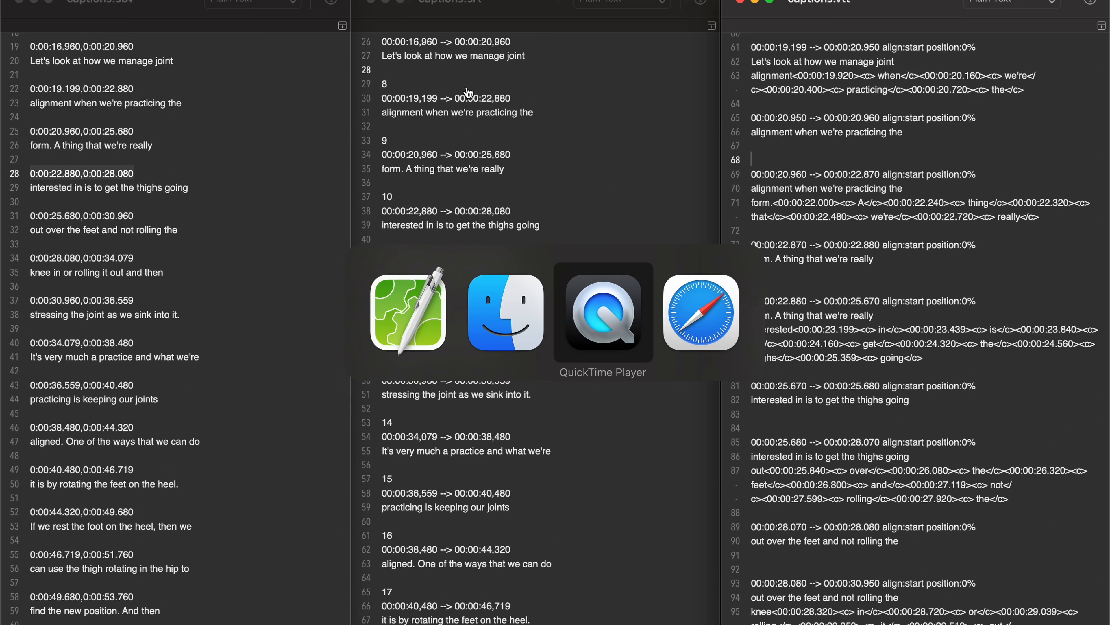
key("super+Tab")
left_click(813, 31)
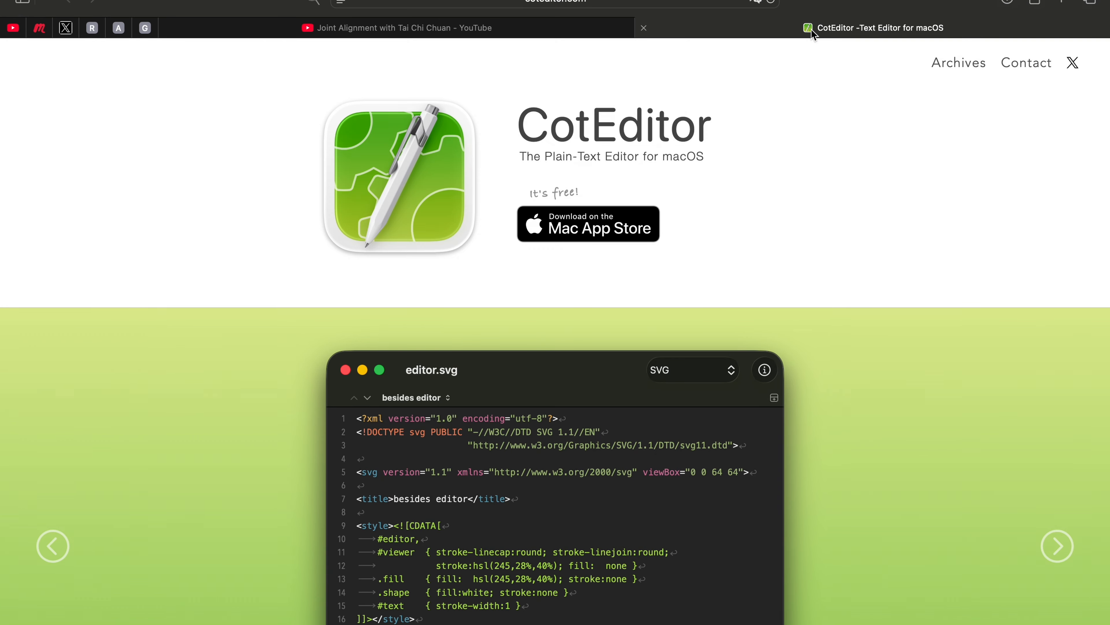
scroll(771, 284, "down", 5)
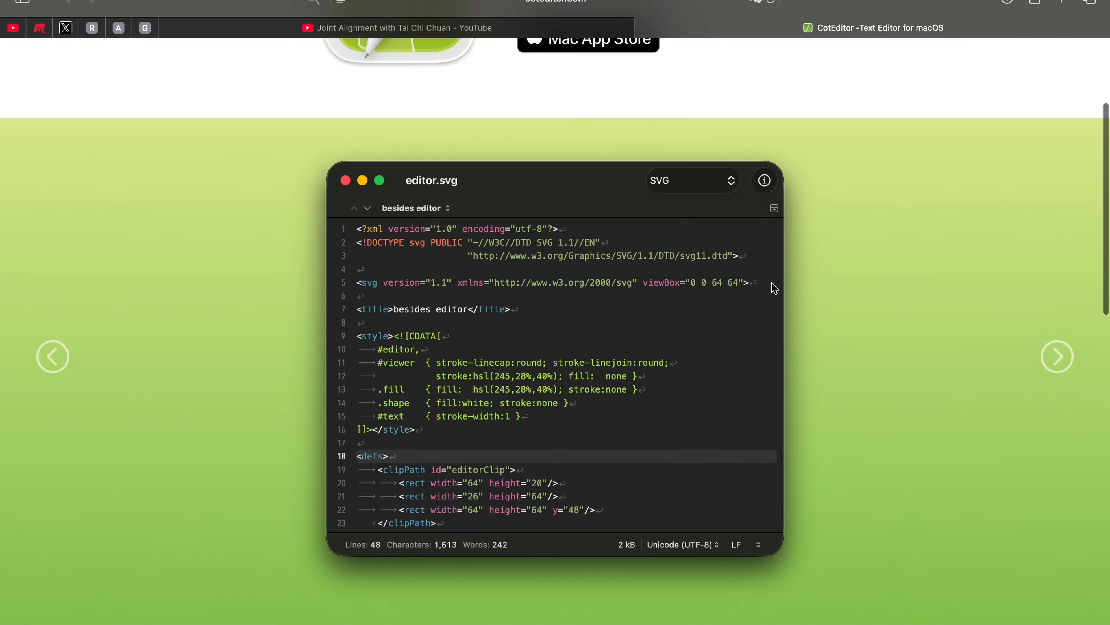
scroll(771, 284, "down", 2)
scroll(715, 90, "up", 6)
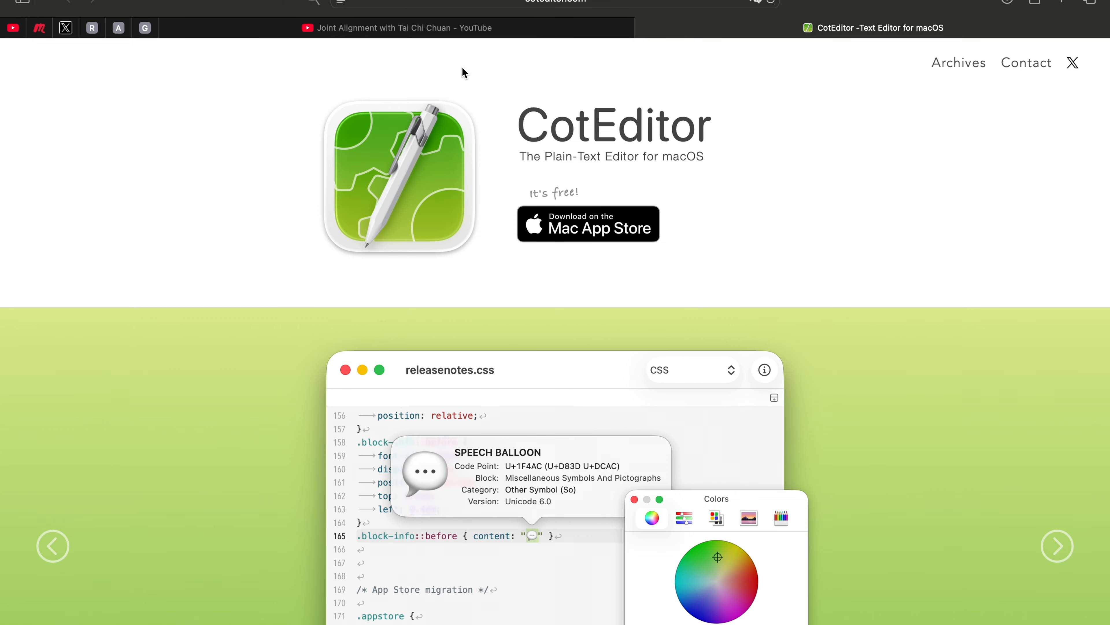
- Switch to CotEditor and open captions.srt from the Downloads folder
key("ctrl+Left")
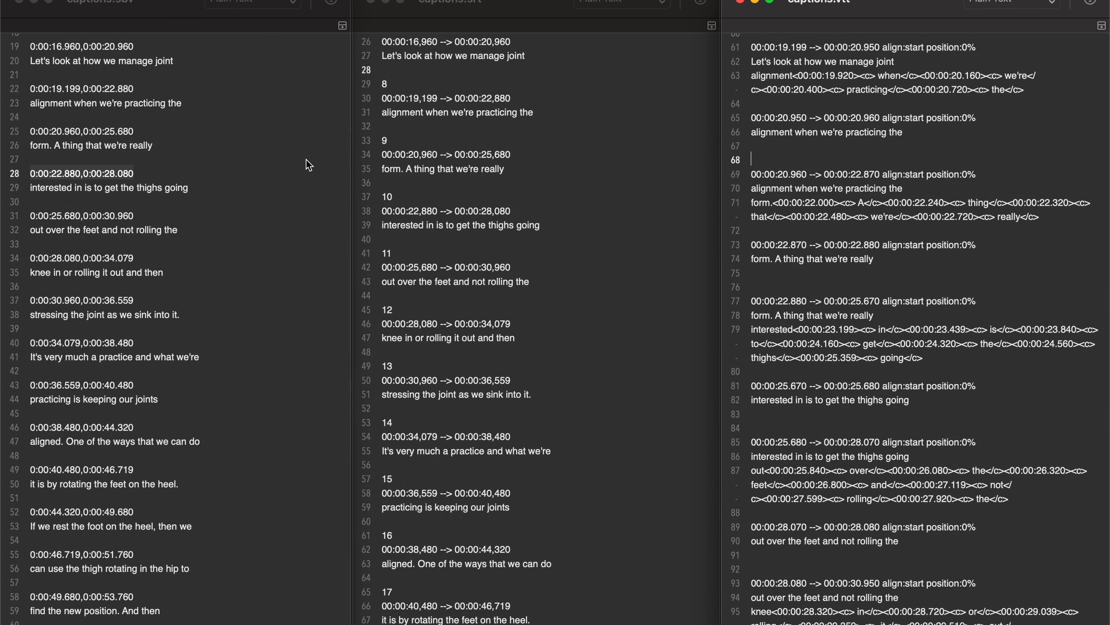
left_click(104, 0)
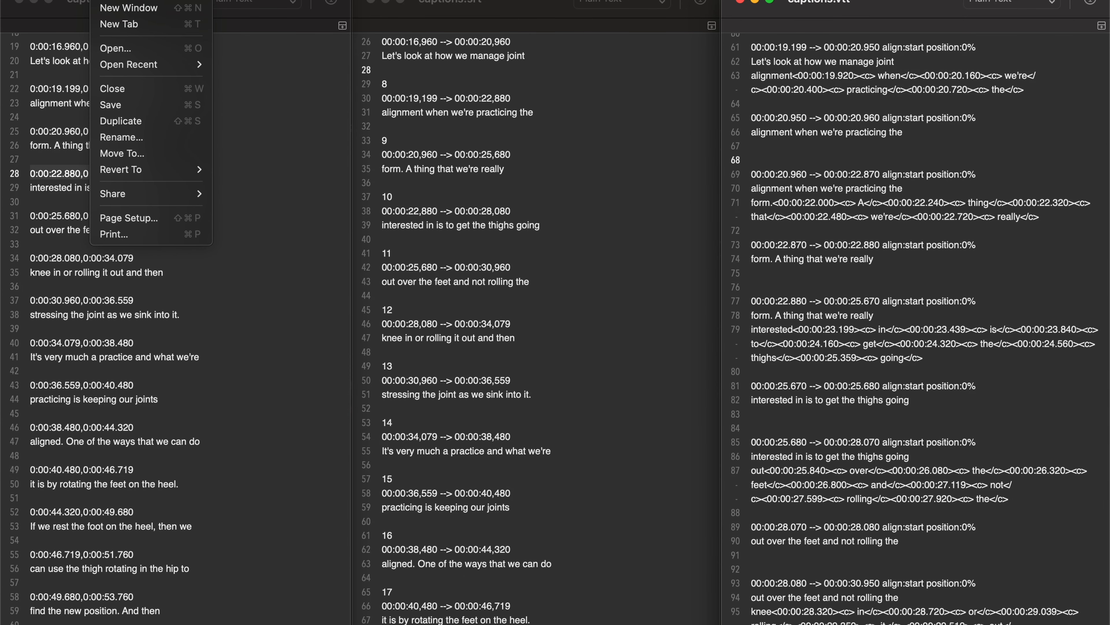
left_click(115, 51)
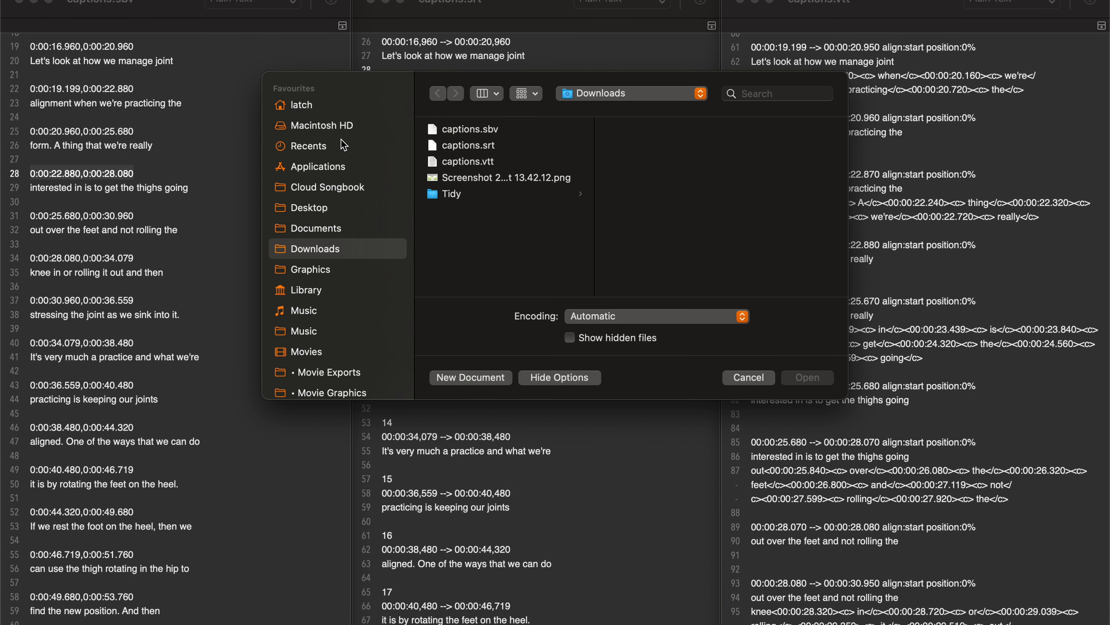
left_click(512, 130)
left_click(504, 146)
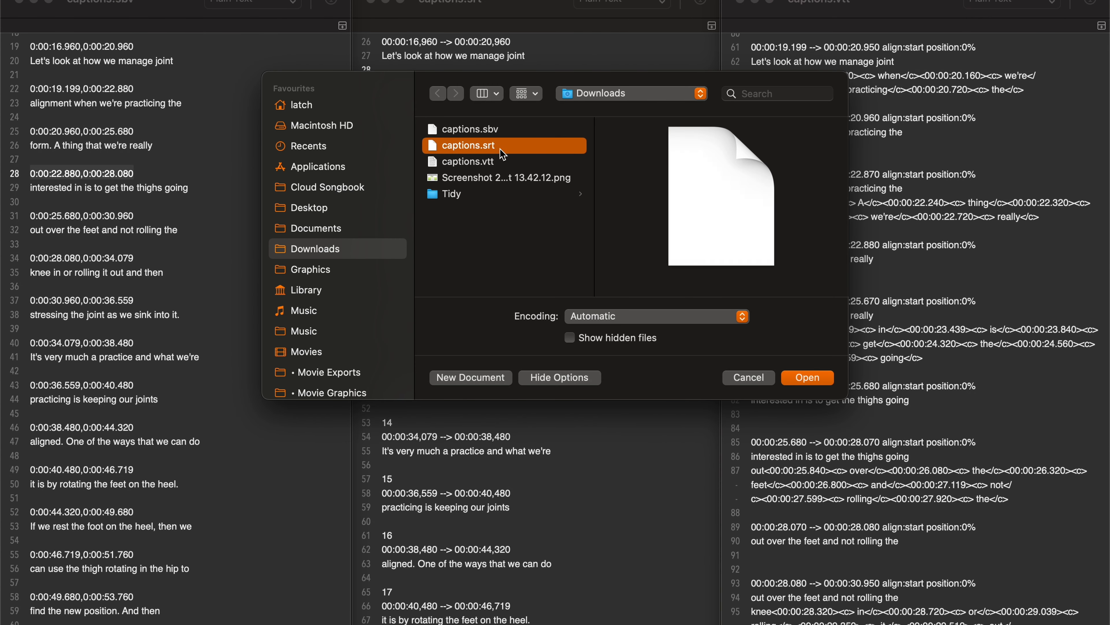
left_click(810, 377)
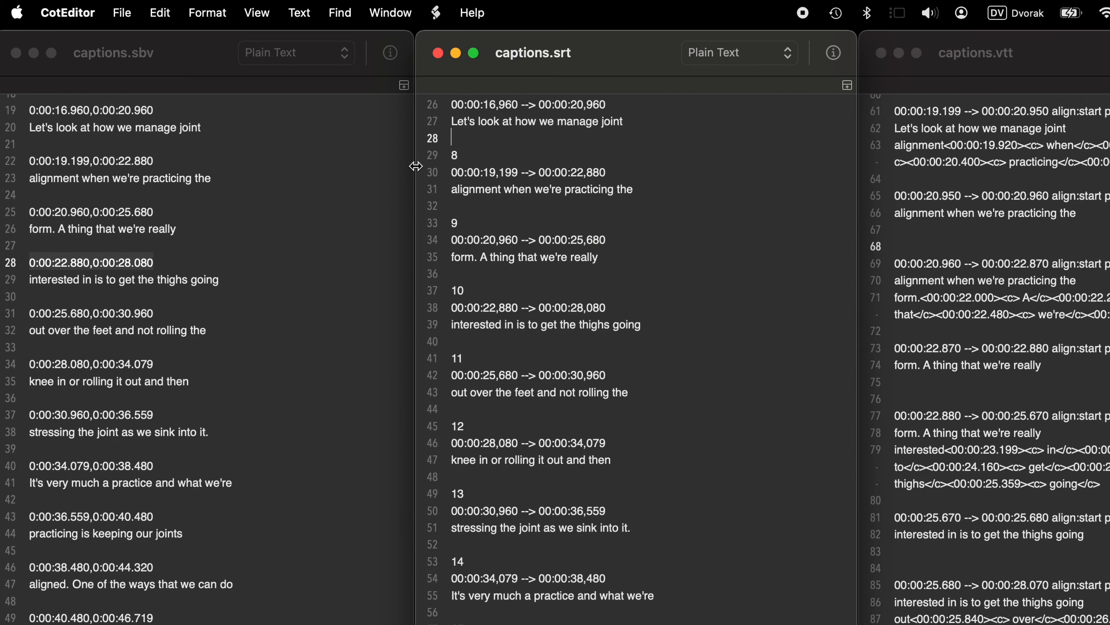
- In captions.sbv, examine the start time, end time and text of the entry "Let's look at how we manage joint"
left_click(248, 133)
left_click_drag(248, 132, 5, 109)
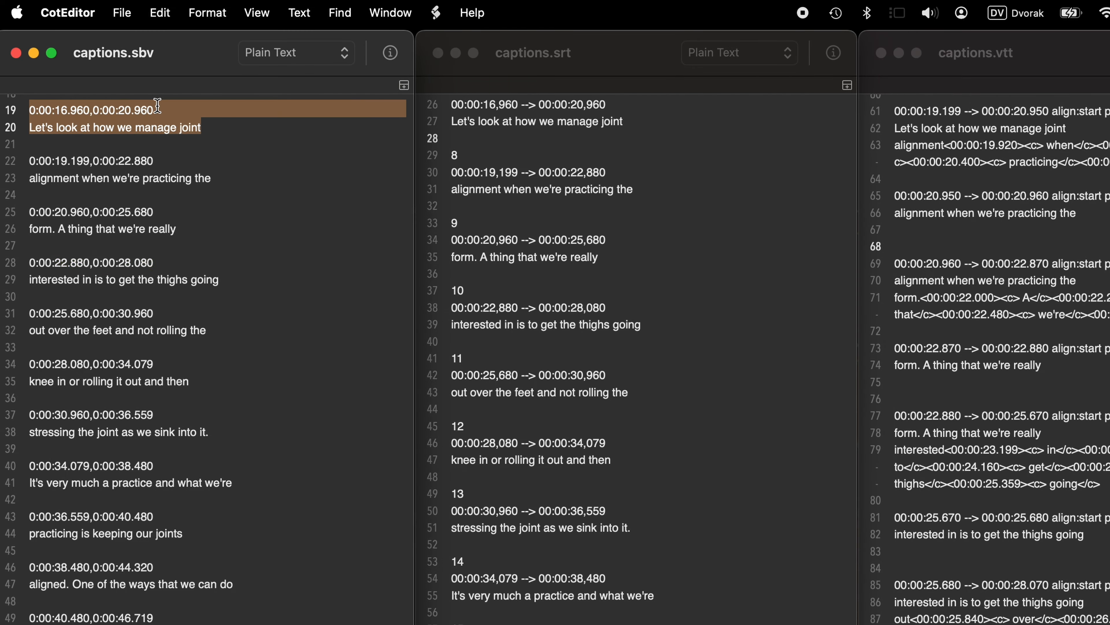
left_click(265, 135)
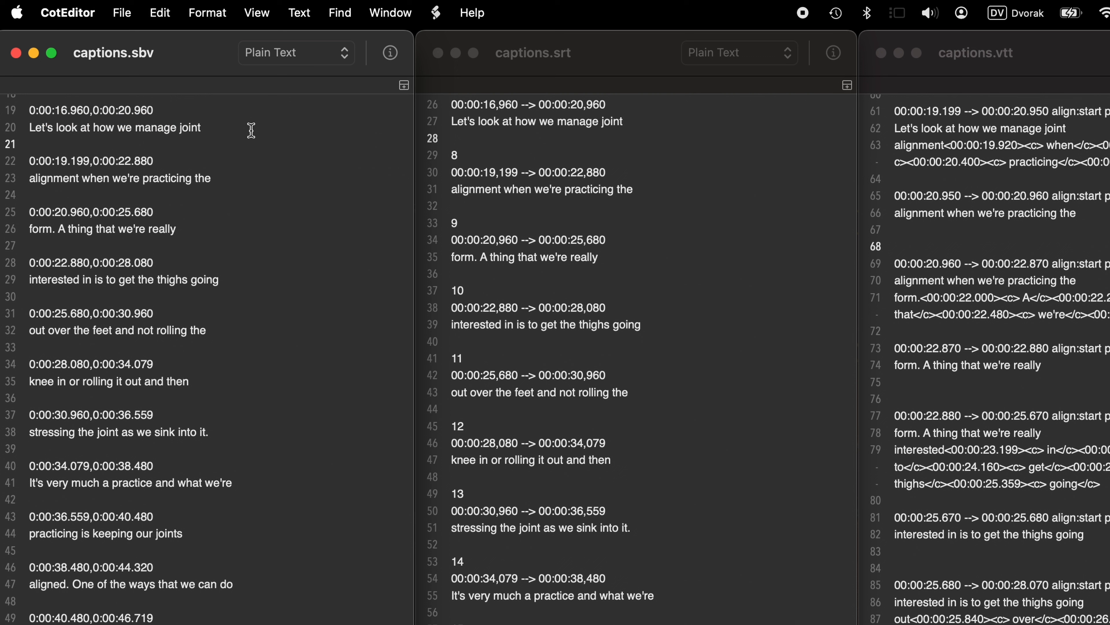
left_click_drag(237, 129, 5, 109)
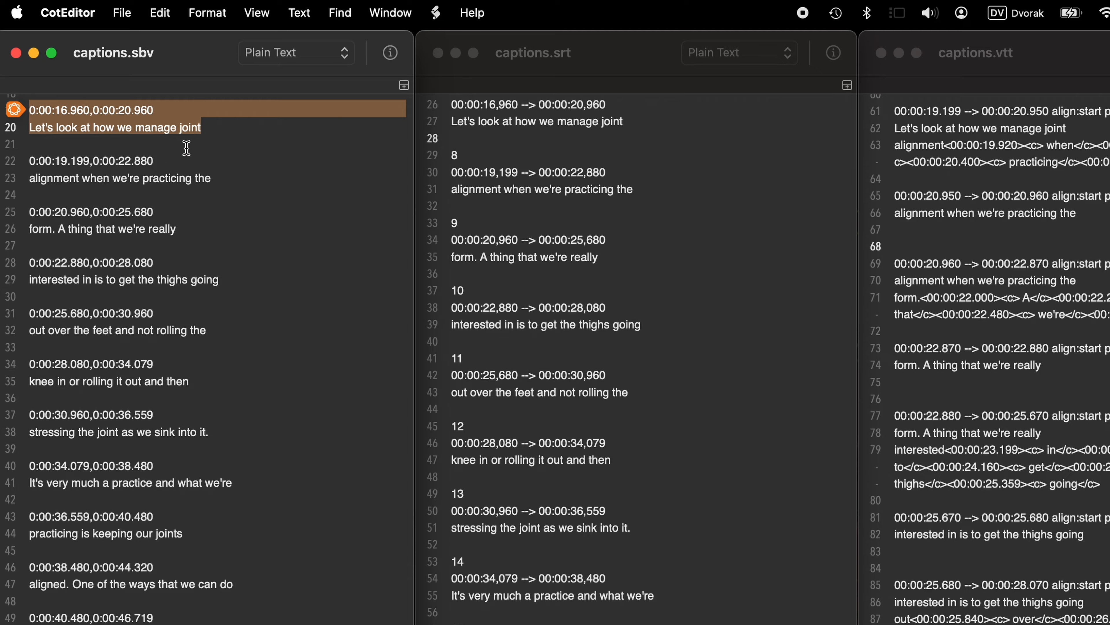
left_click(220, 127)
left_click(106, 110)
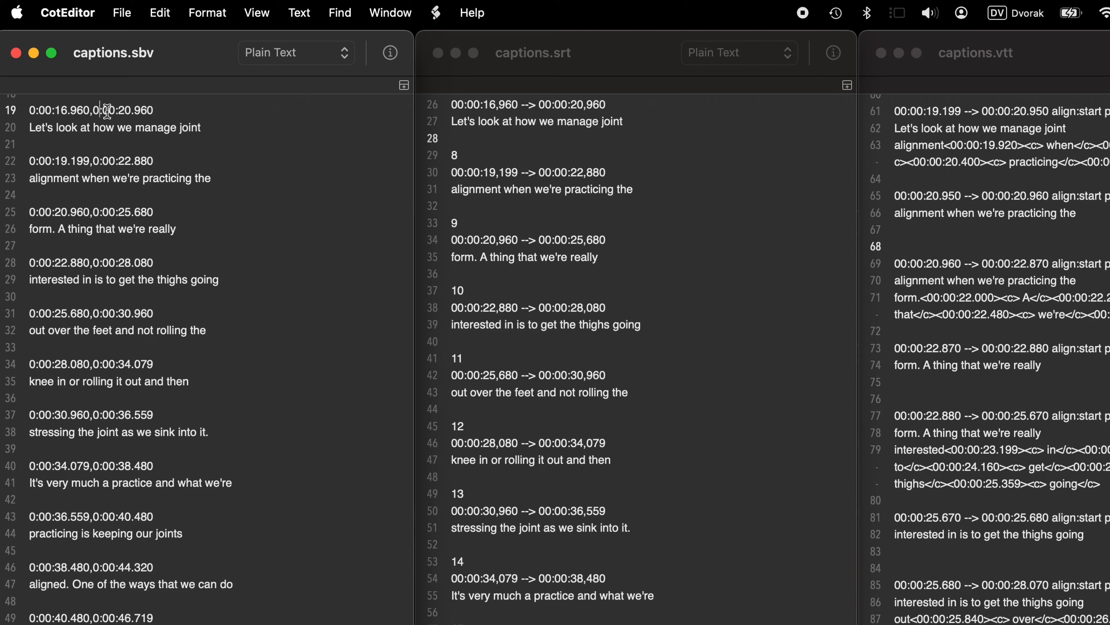
left_click_drag(164, 109, 23, 113)
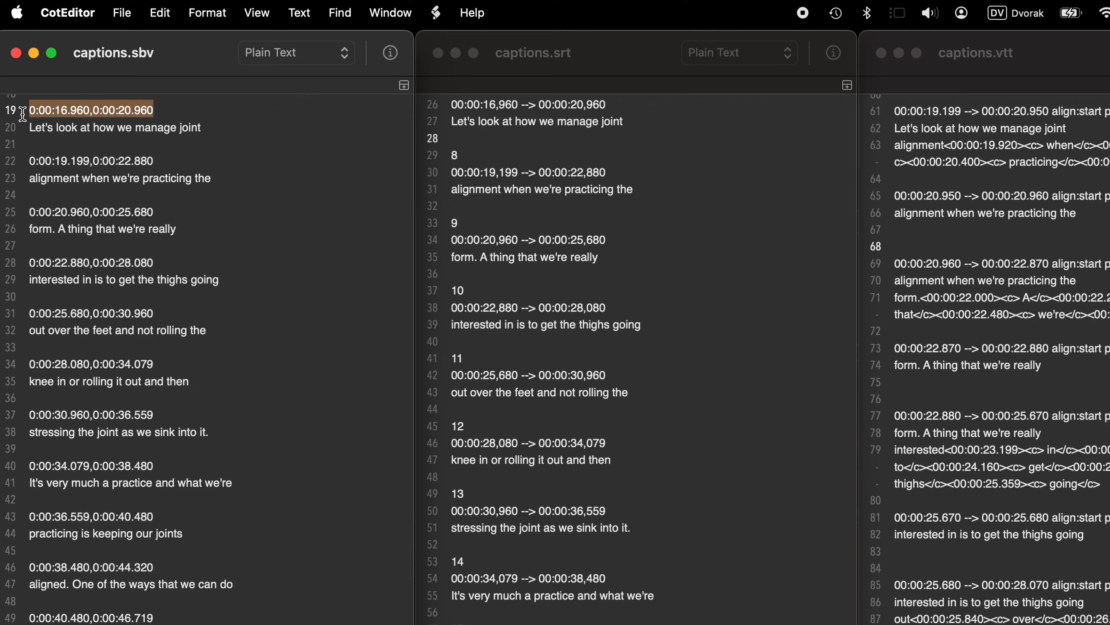
left_click(166, 110)
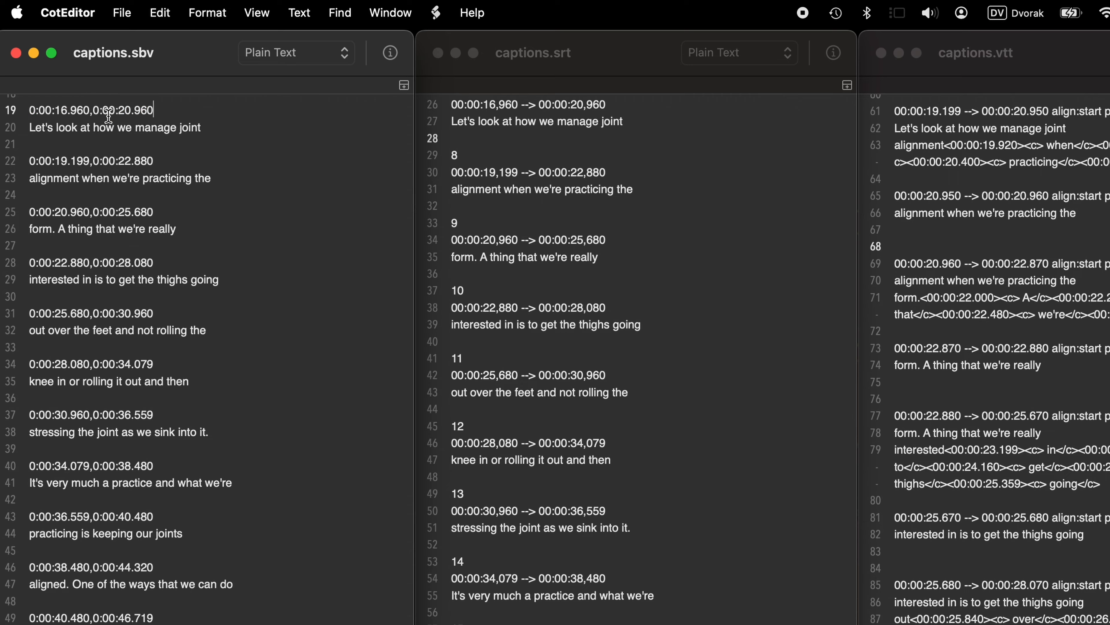
left_click_drag(68, 110, 54, 110)
double_click(124, 110)
left_click_drag(204, 128, 5, 131)
- In captions.srt, examine the start time, end time and text of the entry "Let's look at how we manage joint"
left_click(566, 124)
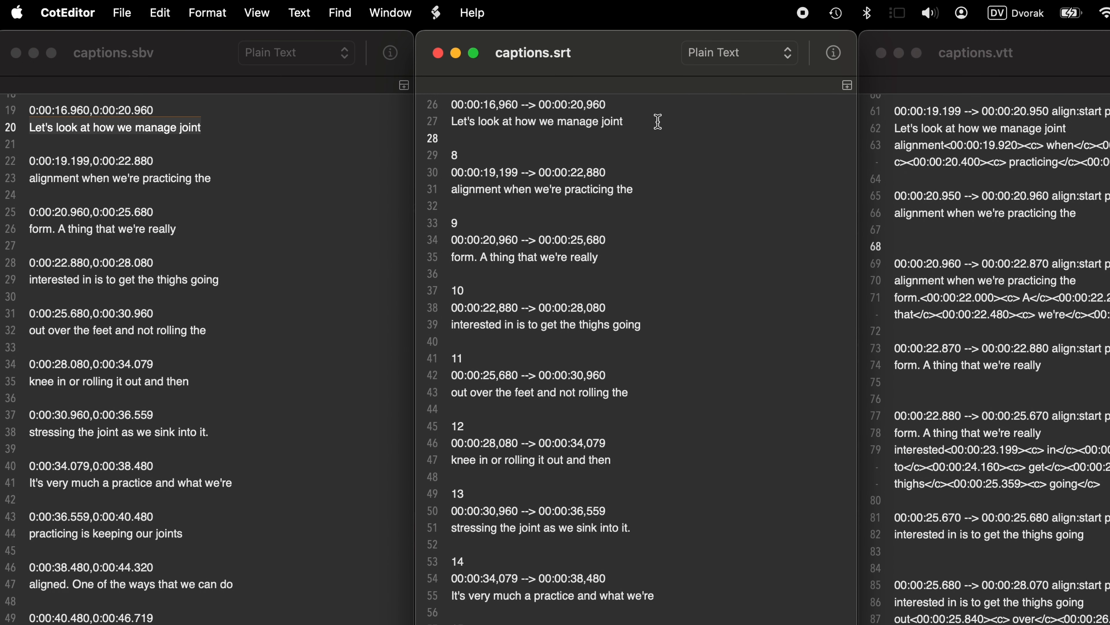
left_click_drag(661, 120, 444, 106)
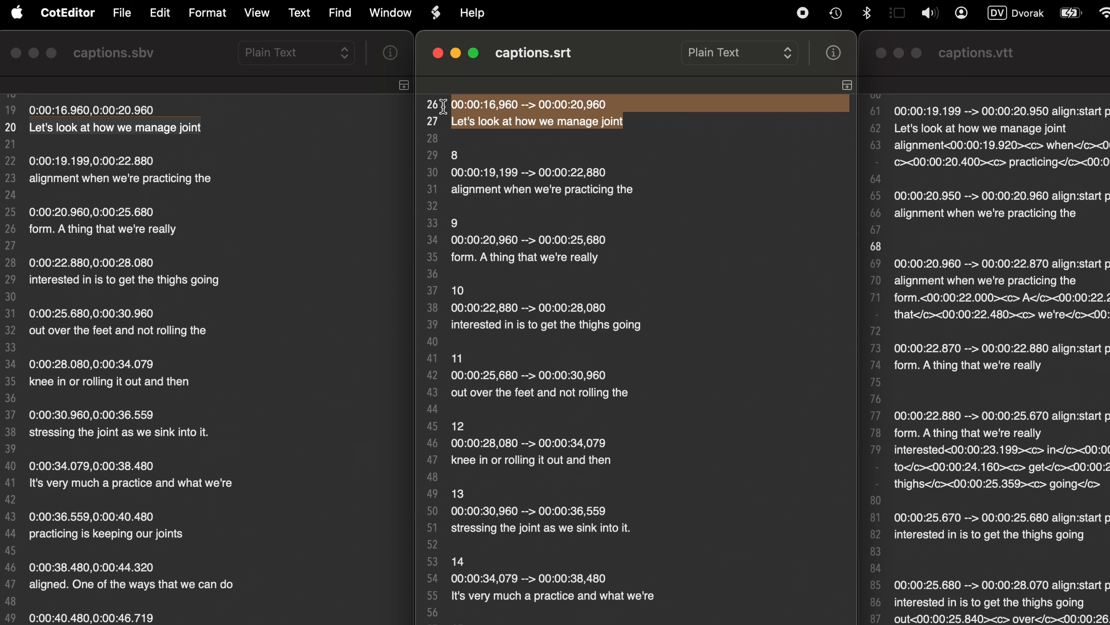
left_click(668, 107)
double_click(502, 104)
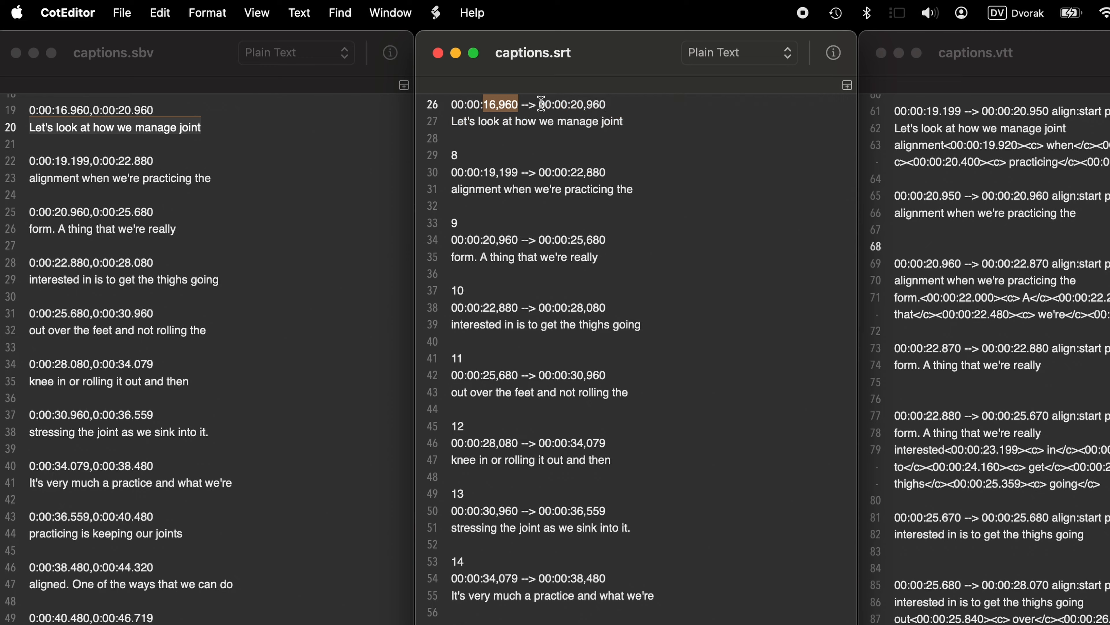
double_click(577, 104)
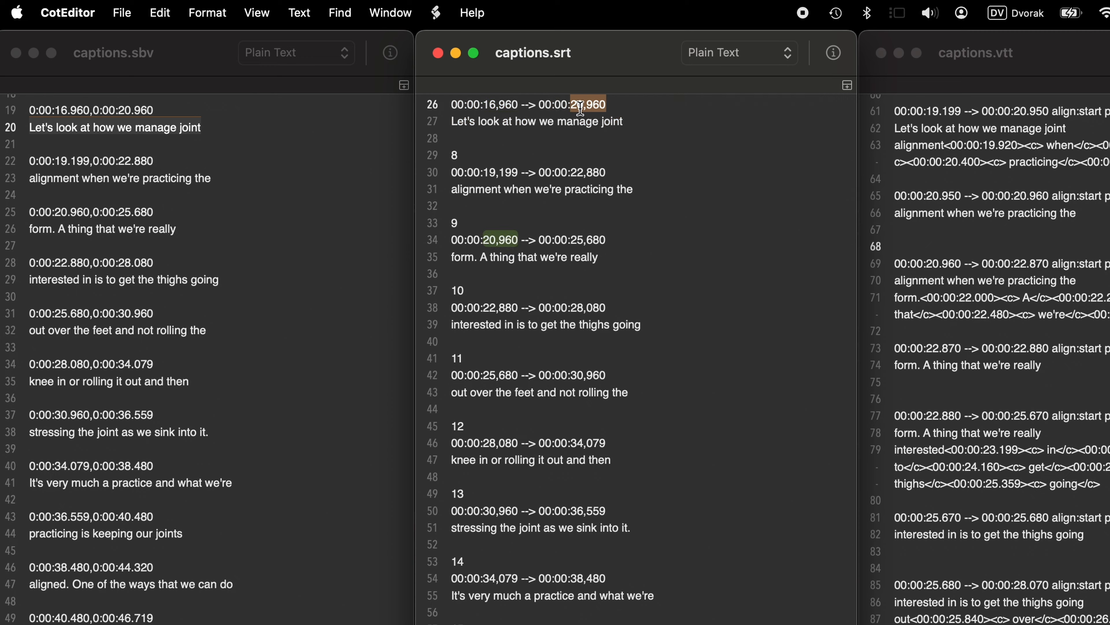
left_click(635, 123)
key("super+shift+Left")
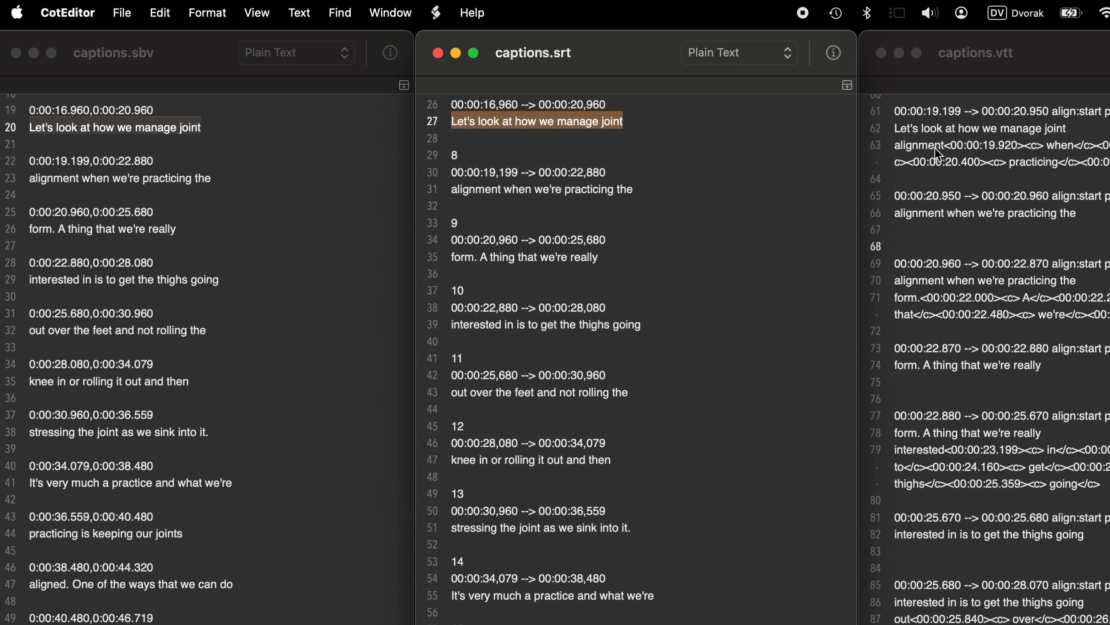
- Compare the word-timed entry on lines 61 to 63 of captions.vtt with the entry on lines 26 and 27 of captions.srt
left_click(1047, 151)
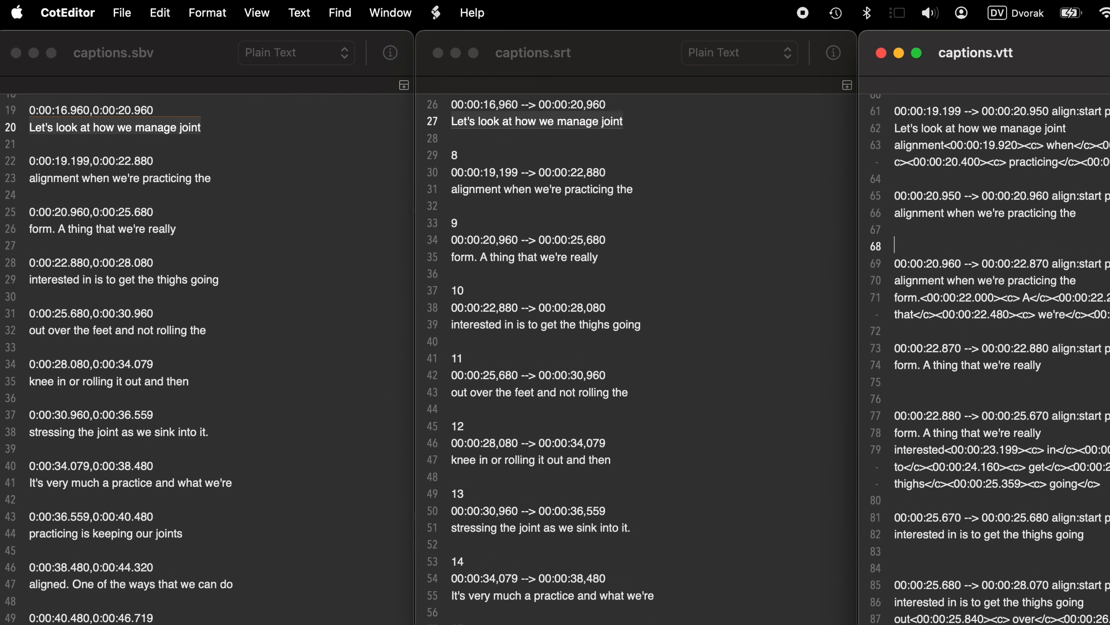
left_click_drag(875, 145, 871, 117)
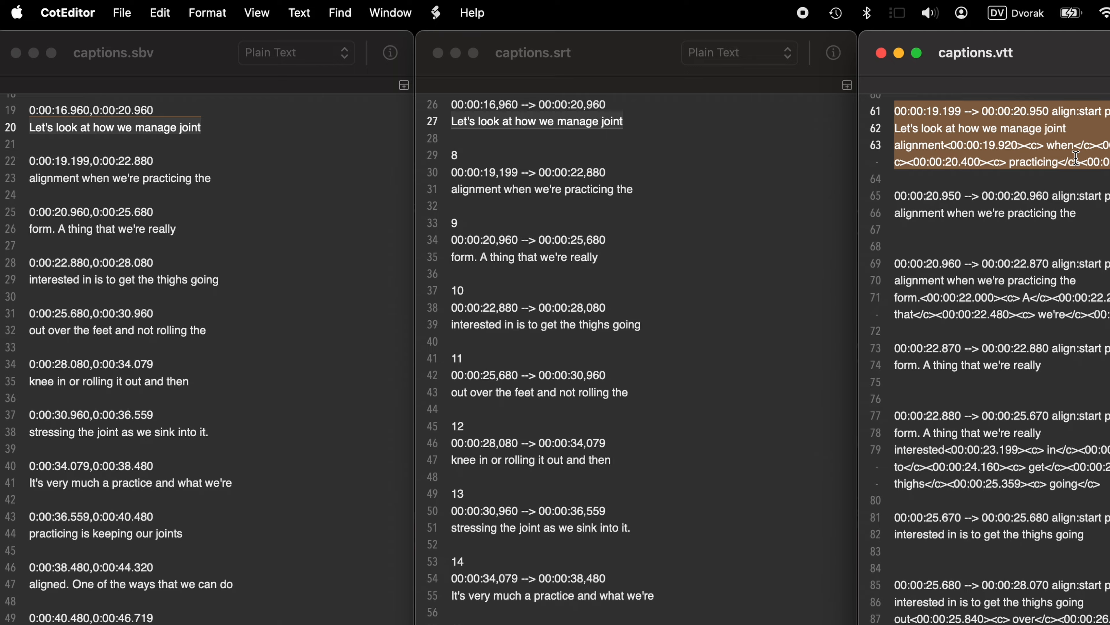
left_click(665, 166)
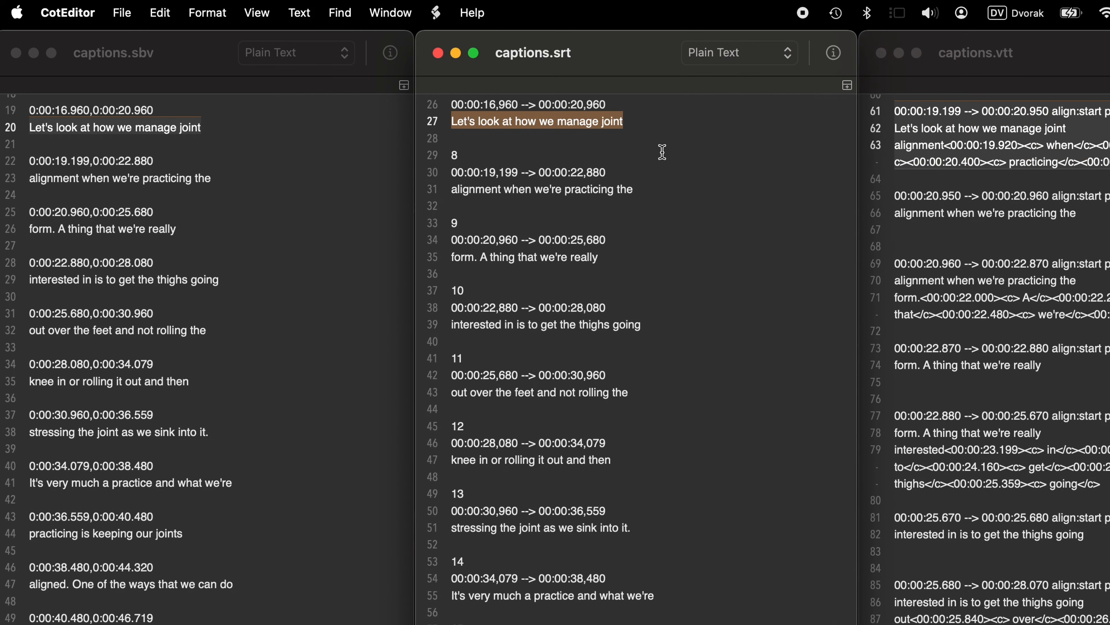
left_click(657, 136)
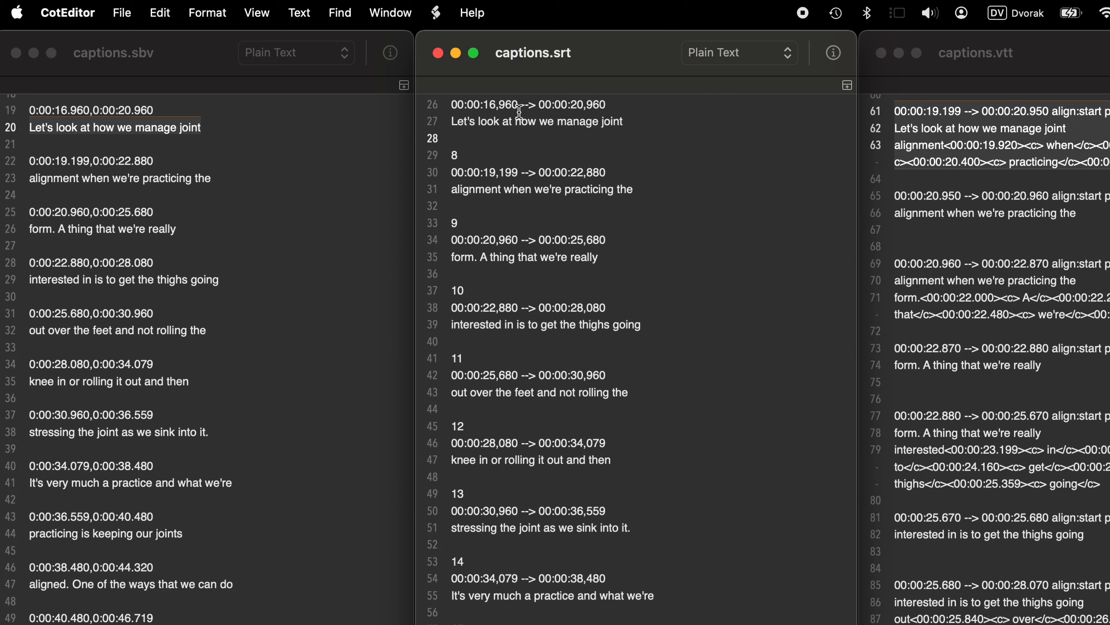
left_click_drag(636, 122, 440, 101)
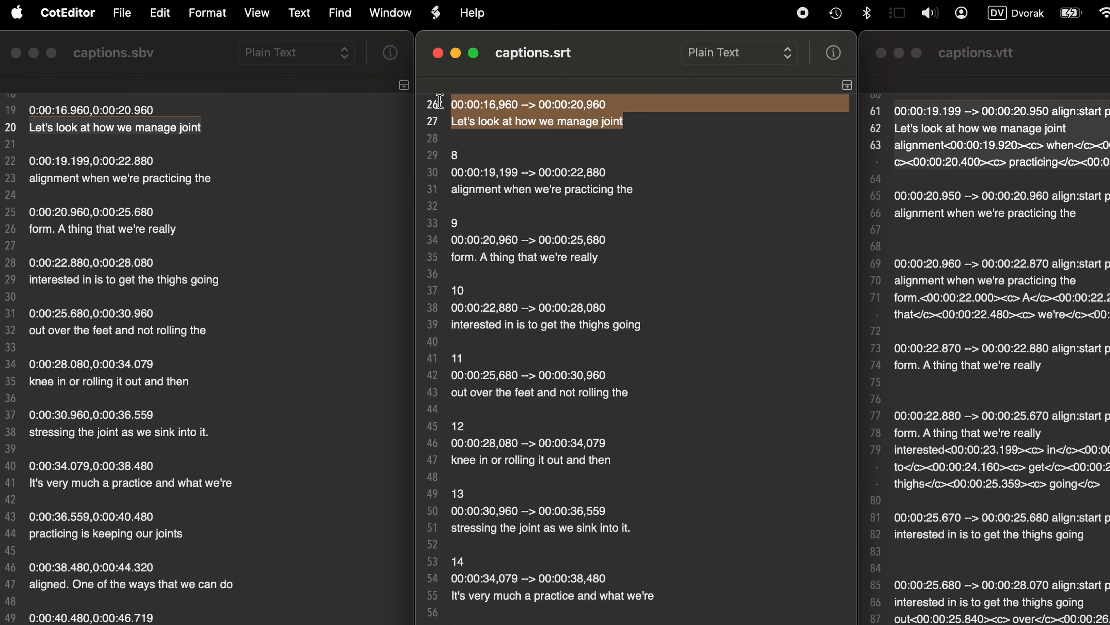
- Compare how the start and end times are separated on line 19 of captions.sbv and line 26 of captions.srt
left_click(188, 110)
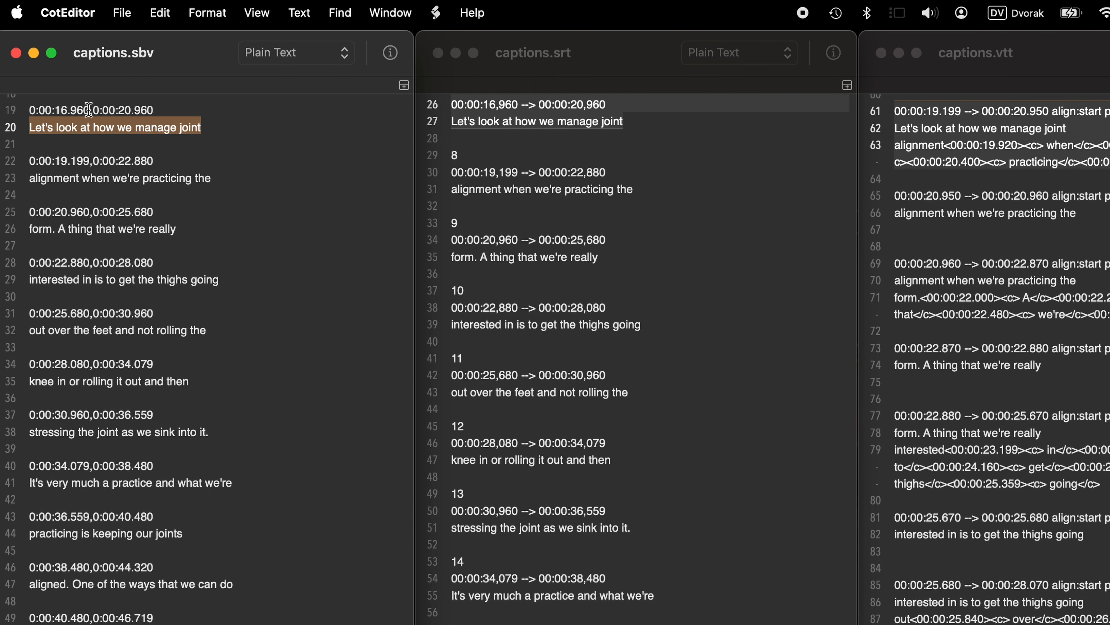
left_click(197, 108)
key("shift+super+Left")
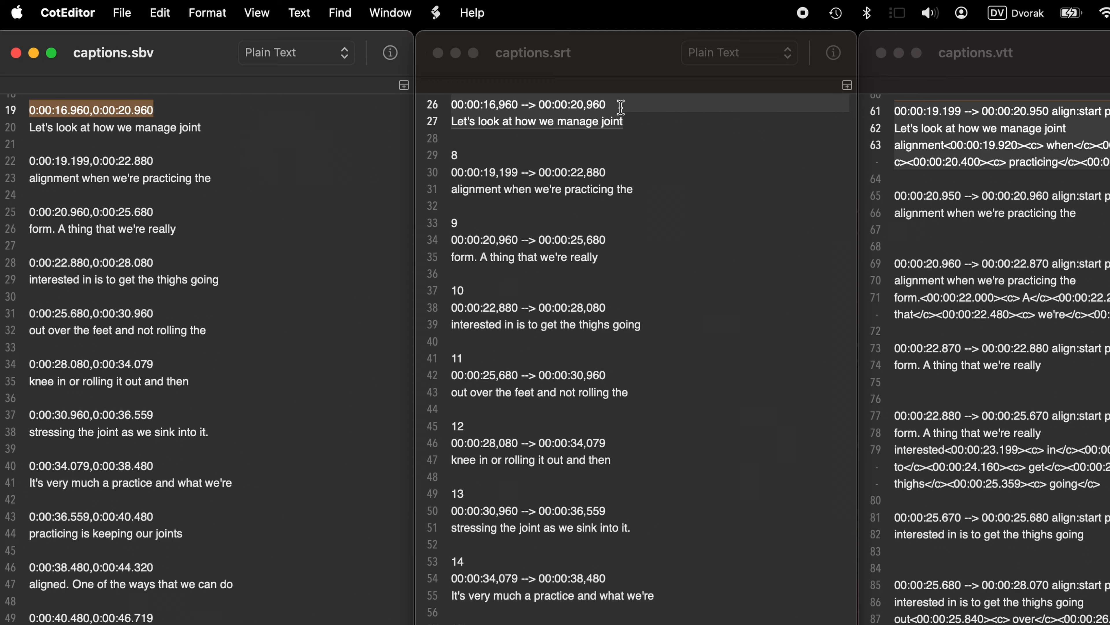
left_click(539, 104)
left_click(524, 104)
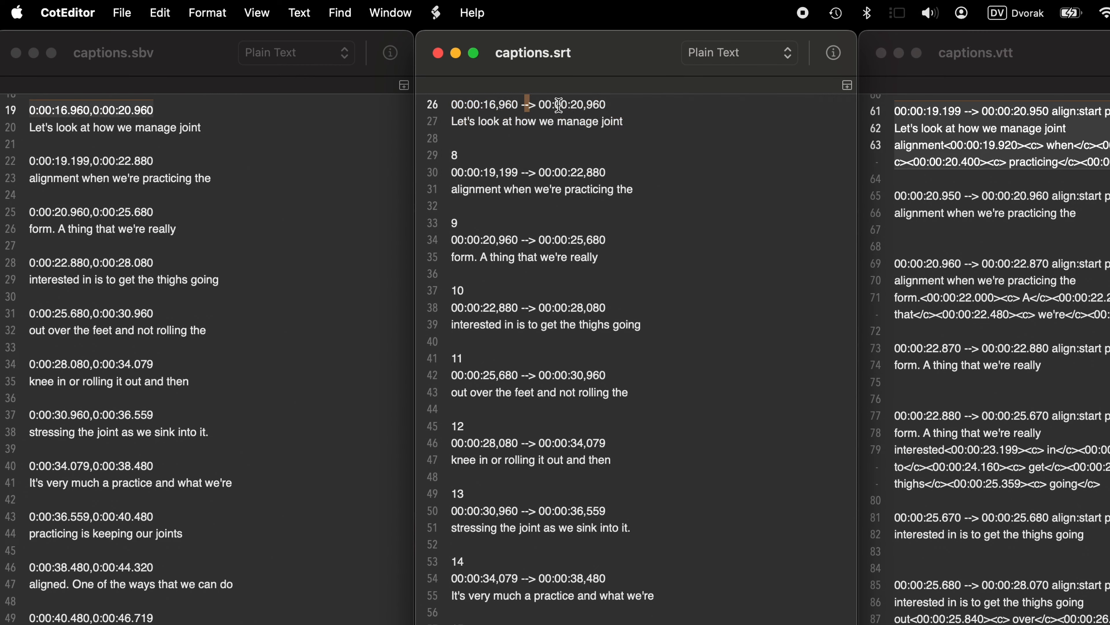
- Enlarge the text display of captions.srt for easier reading
key("Down")
key("Down")
key("super+plus")
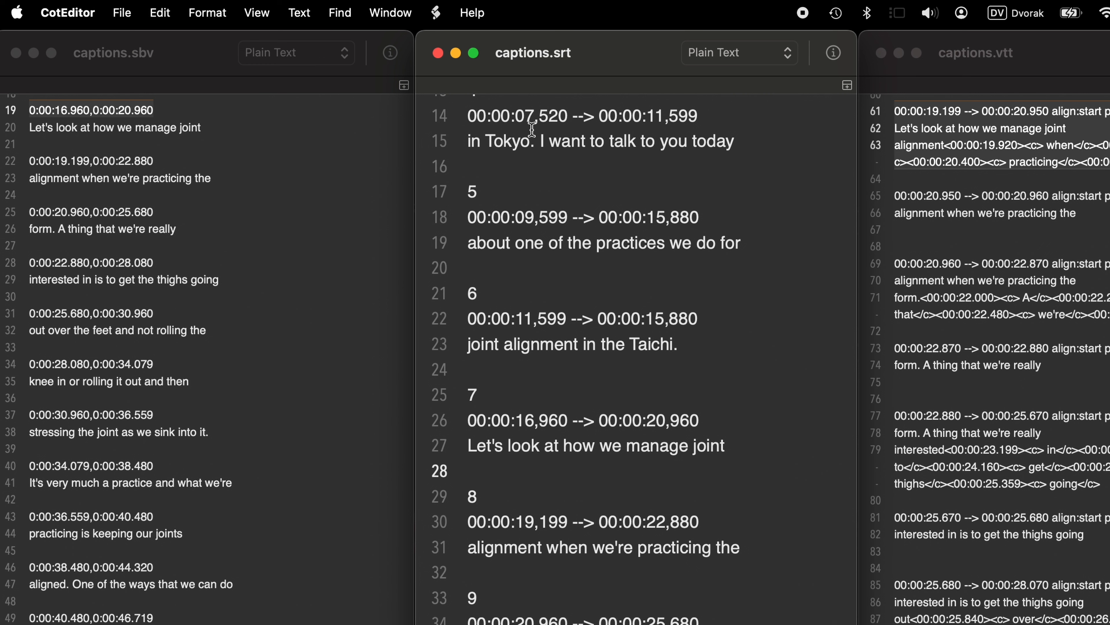
- Look through the caption entries of captions.srt from entry 6 to entry 13
scroll(649, 261, "down", 5)
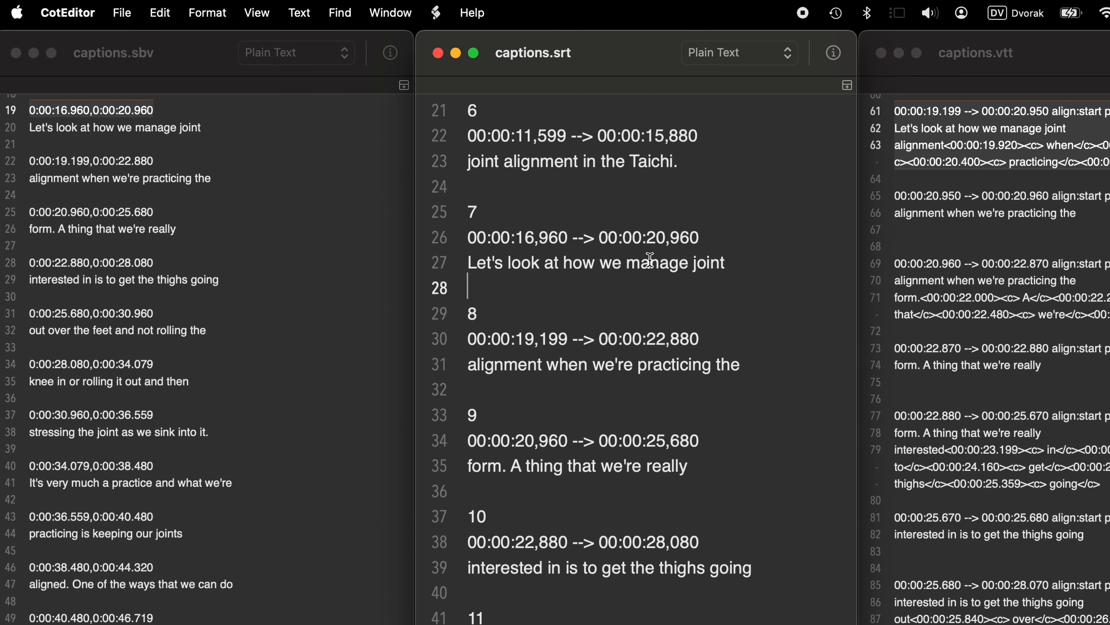
scroll(638, 265, "down", 5)
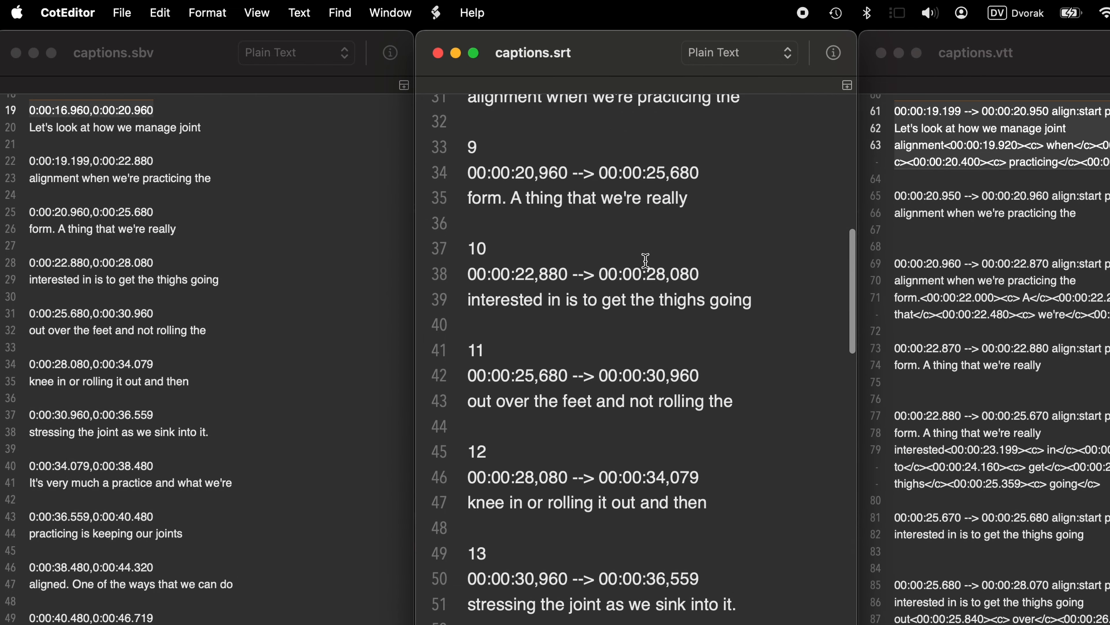
scroll(645, 260, "down", 1)
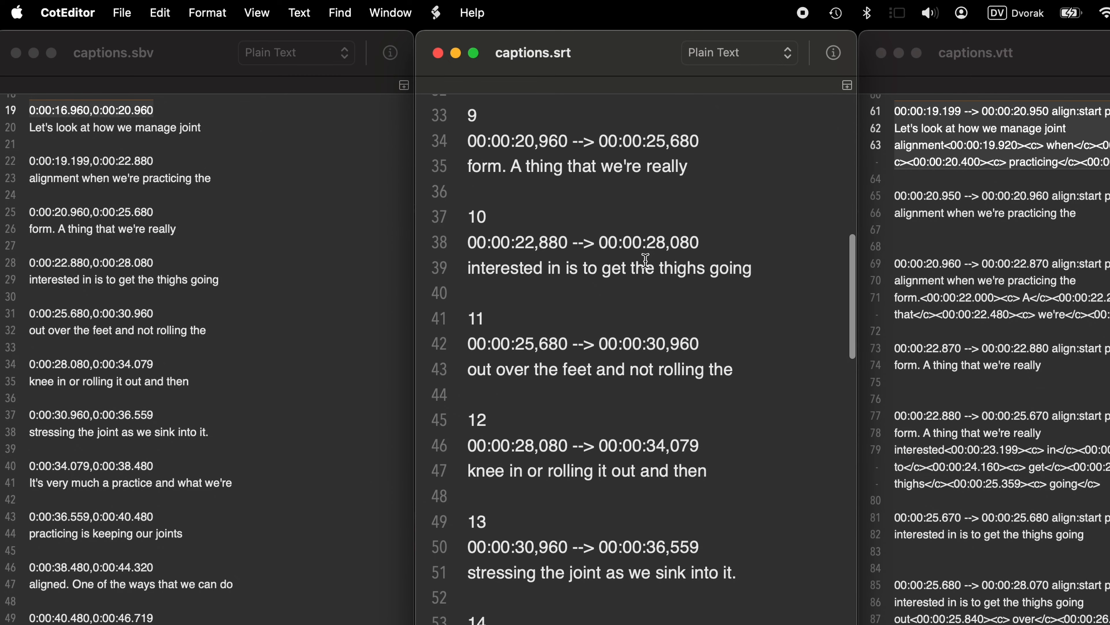
scroll(646, 261, "up", 2)
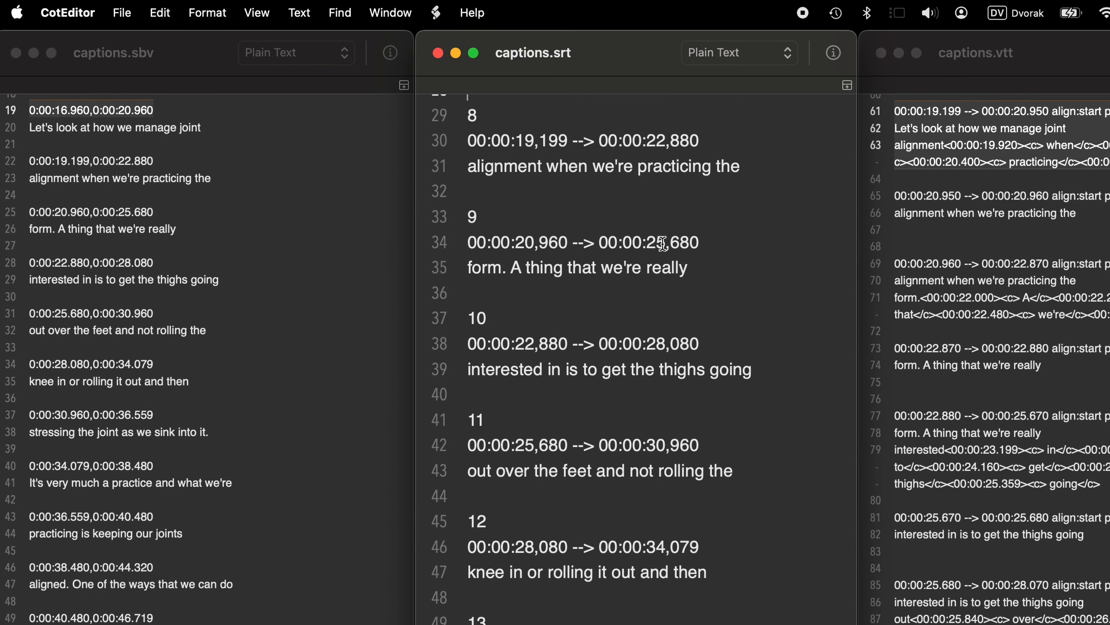
scroll(662, 243, "down", 3)
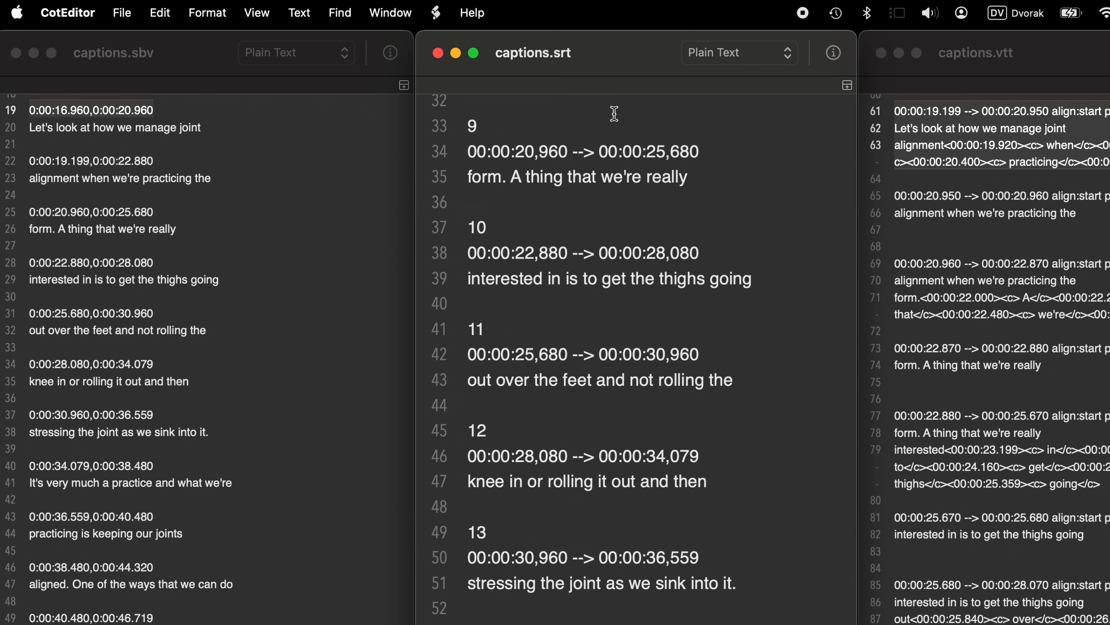
- Switch to Finder, enlarge and reposition the Downloads window, and duplicate captions.srt there
key("Tab")
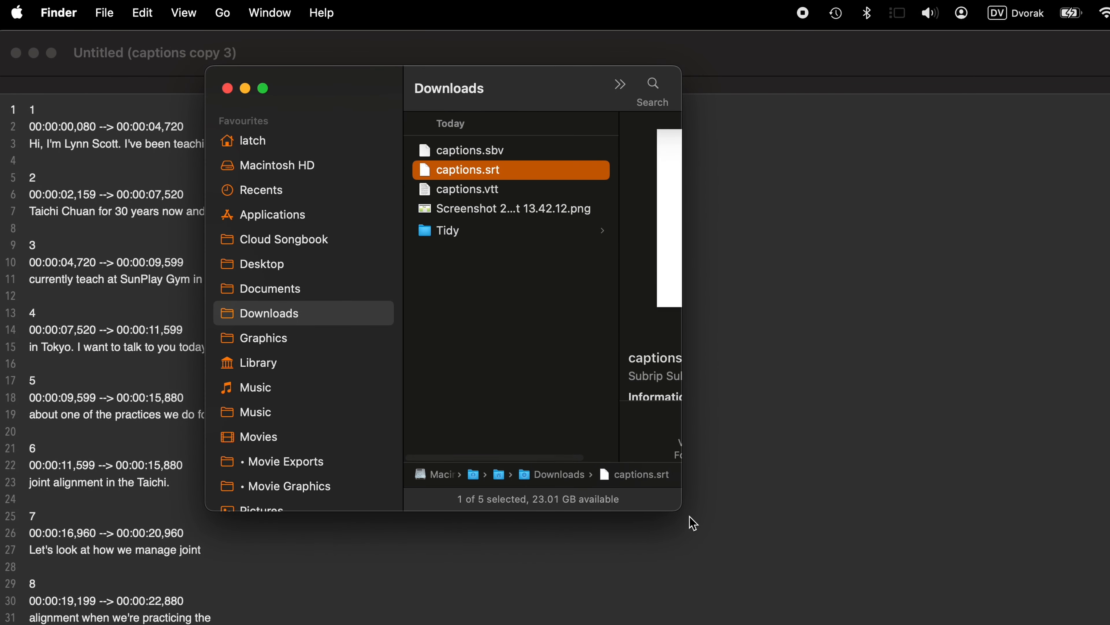
left_click_drag(680, 508, 786, 501)
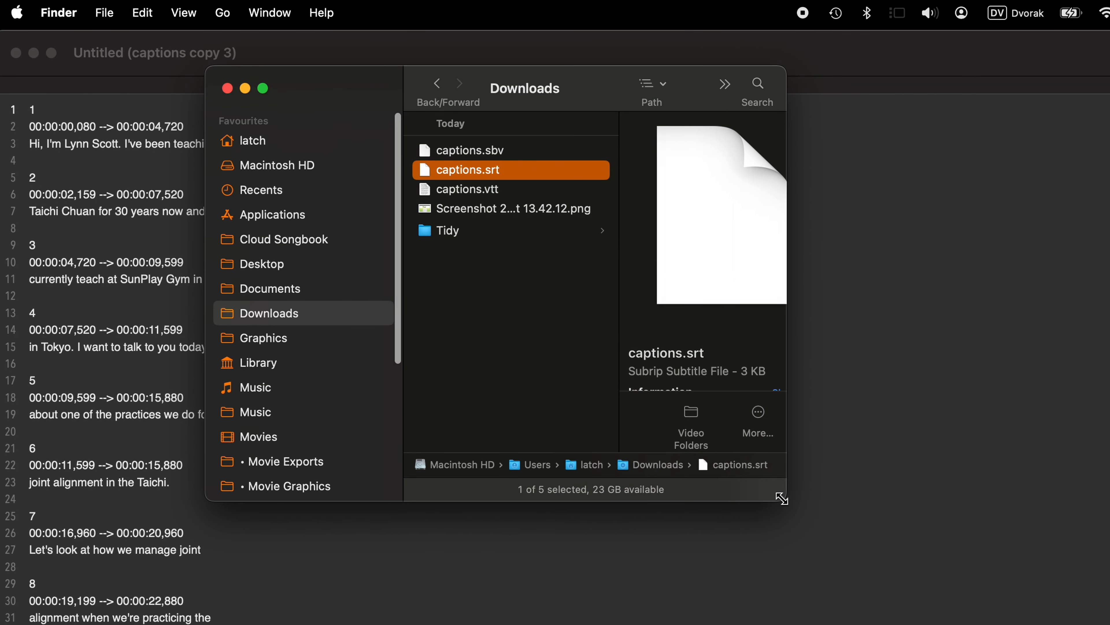
left_click_drag(600, 87, 716, 81)
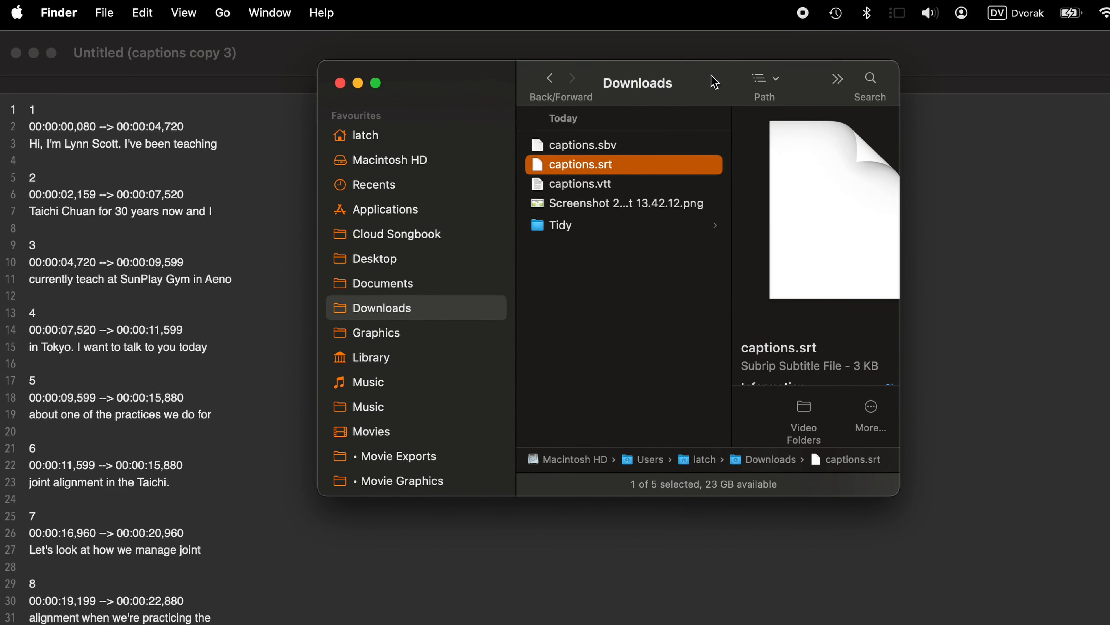
key("super+d")
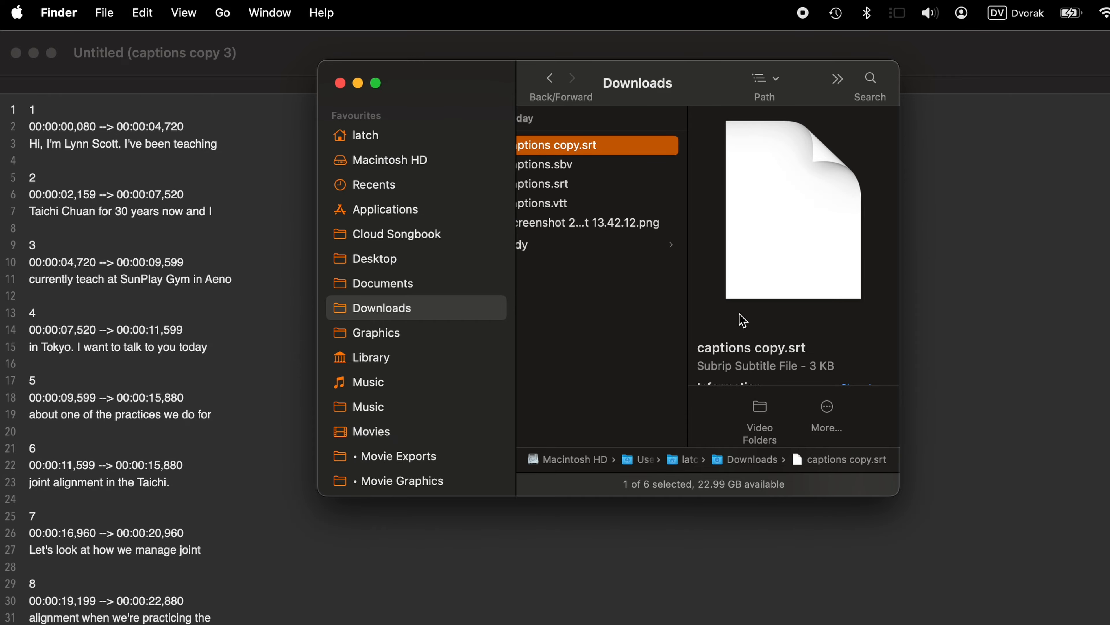
scroll(695, 226, "left", 3)
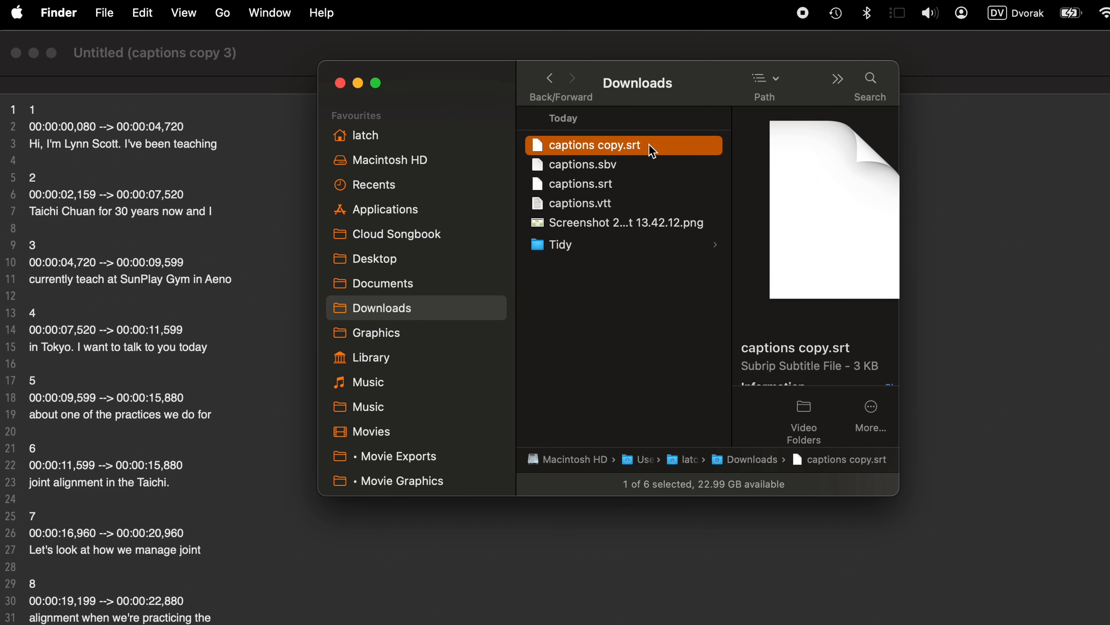
scroll(653, 151, "right", 2)
scroll(653, 151, "left", 2)
- Rename the duplicated caption file as "joint alignment subs EN.srt"
key("Return")
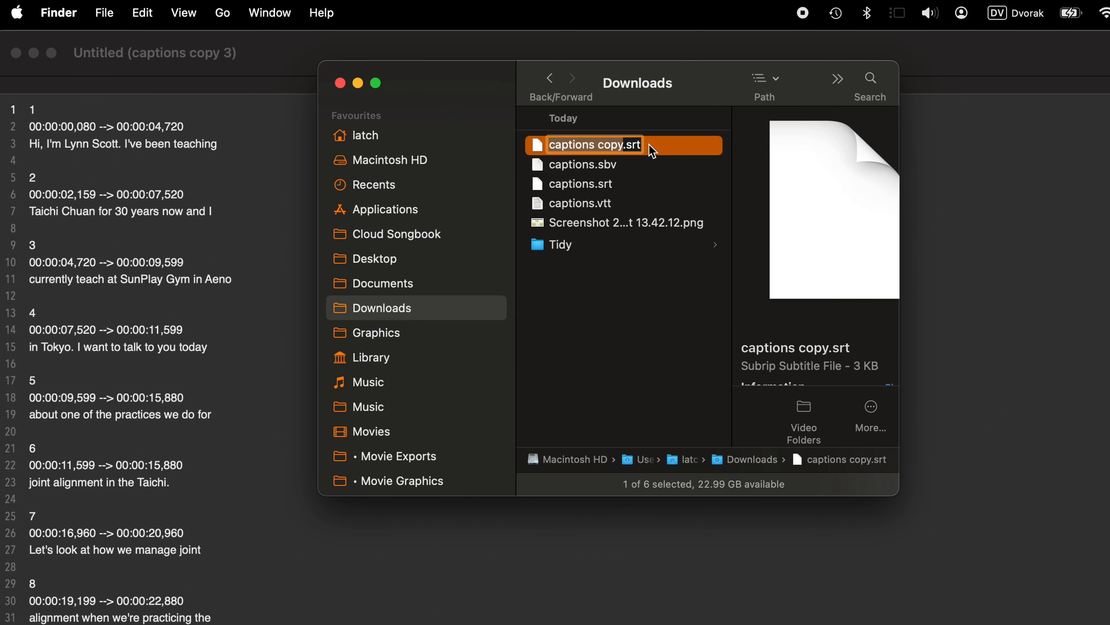
type("joint align")
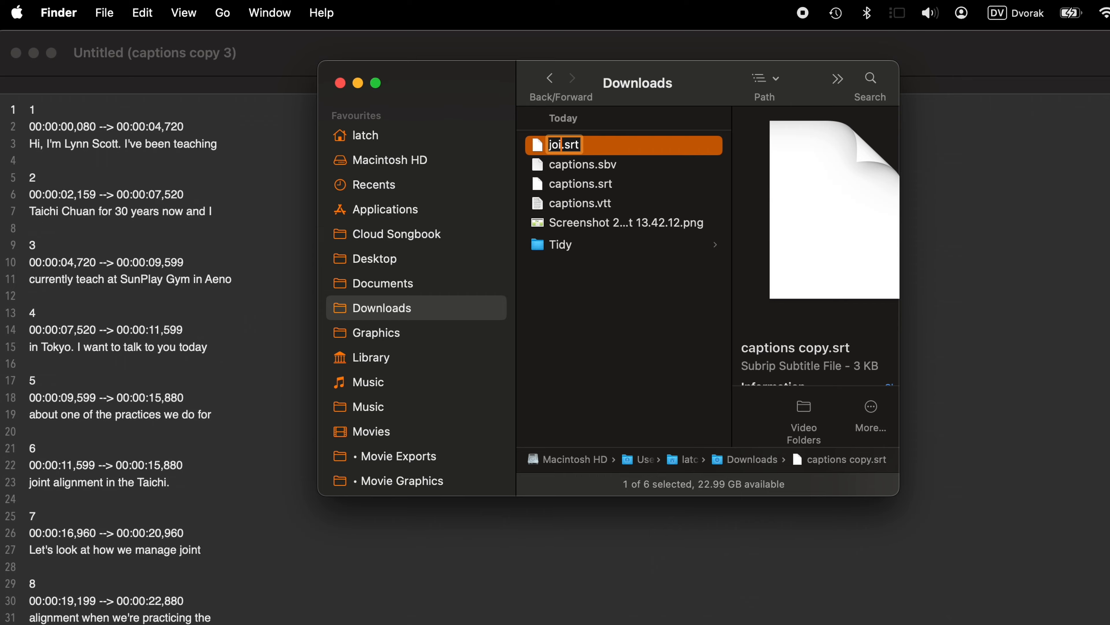
type("ment ")
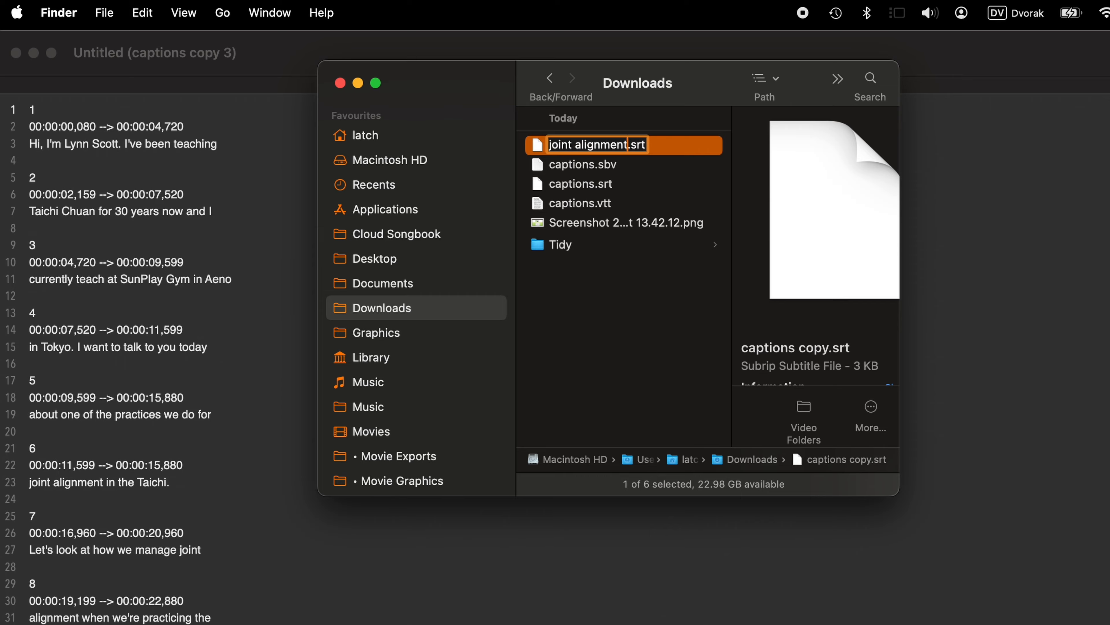
type("subs EN")
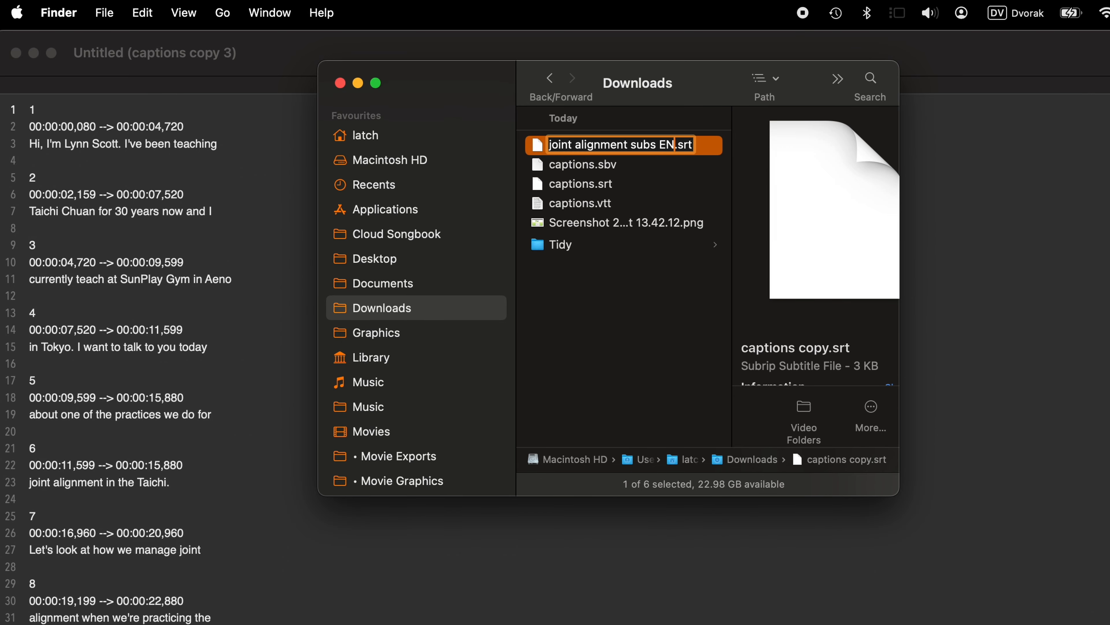
key("Return")
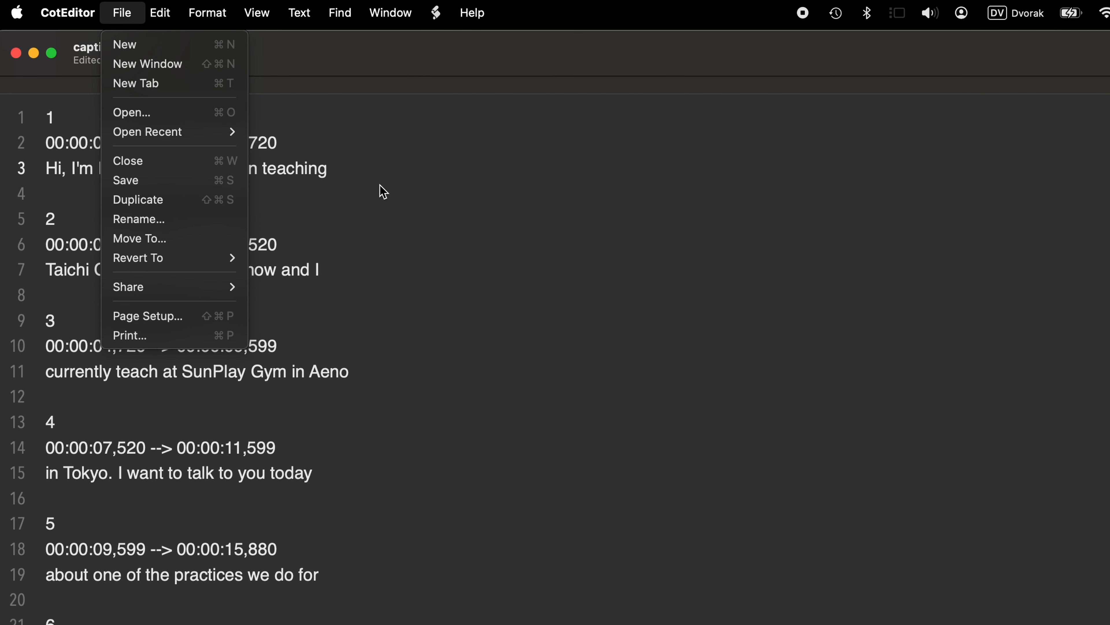
- In CotEditor, open "joint alignment subs EN.srt" from the Downloads folder
left_click(379, 184)
scroll(380, 184, "down", 15)
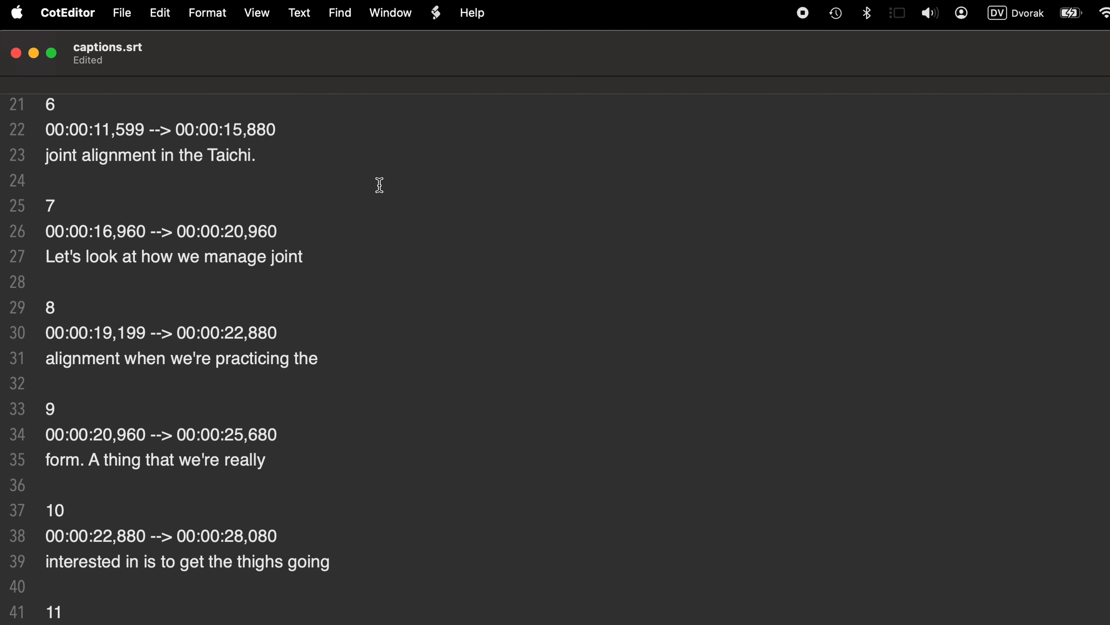
scroll(379, 184, "up", 2)
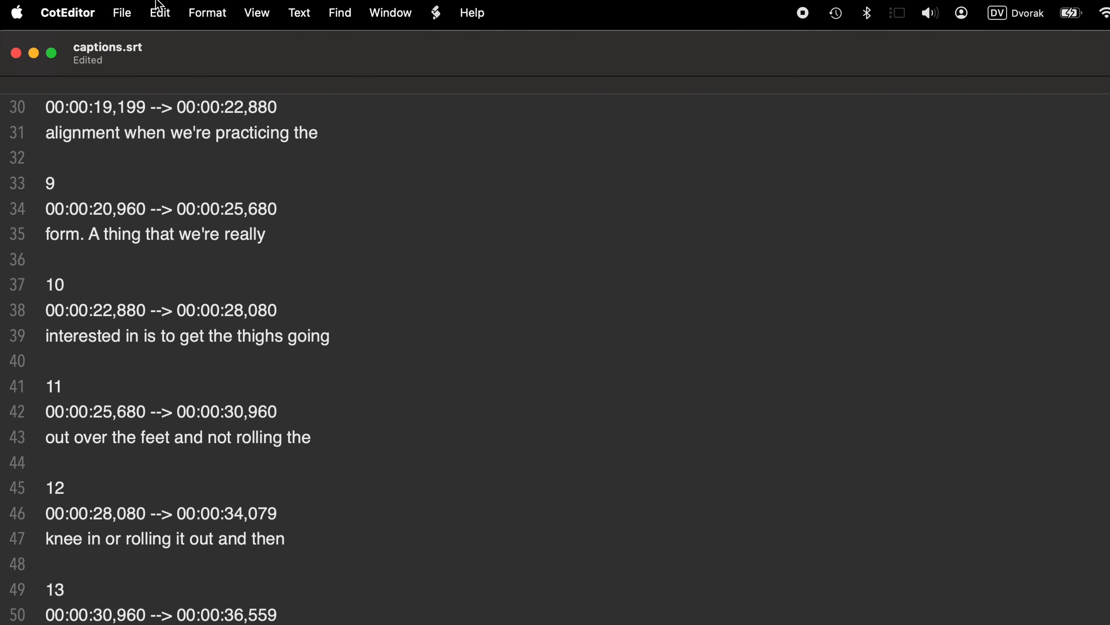
left_click(131, 13)
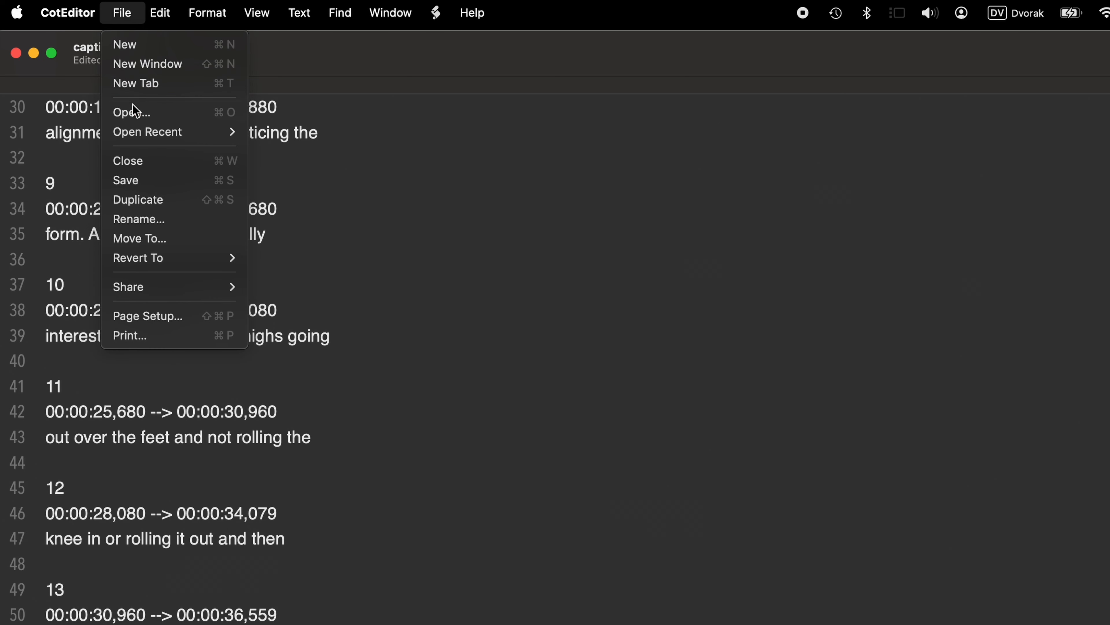
left_click(129, 112)
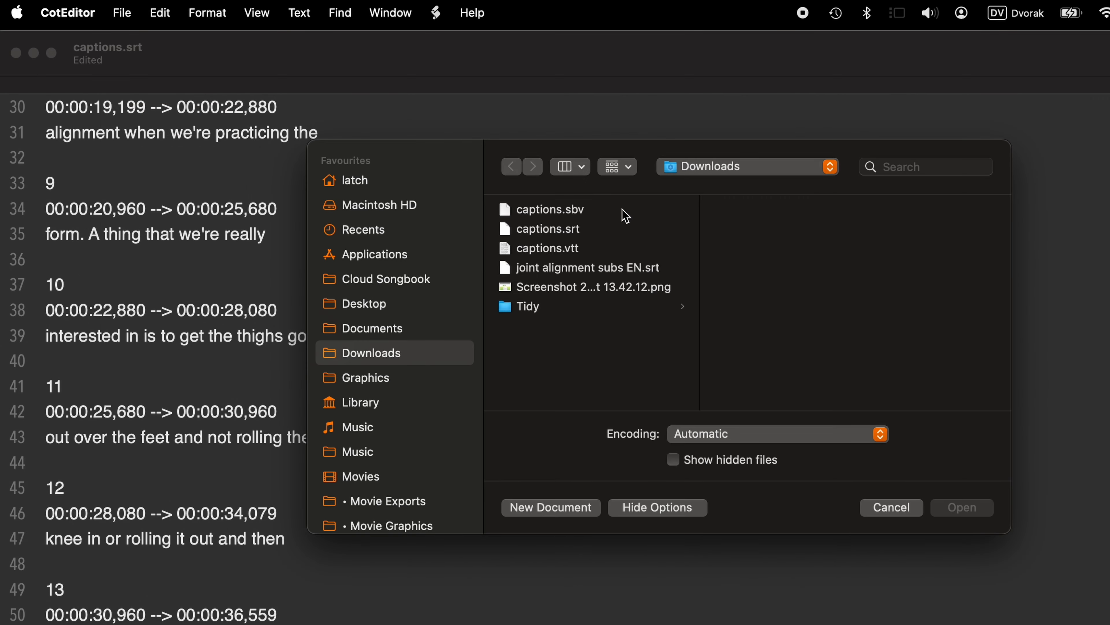
left_click(588, 264)
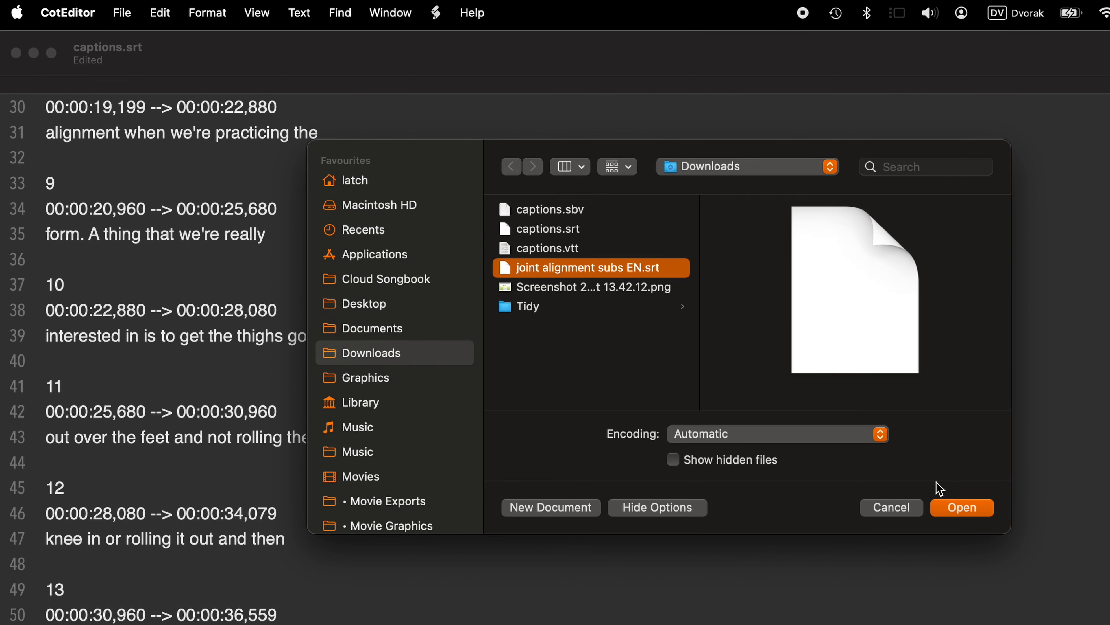
left_click(967, 508)
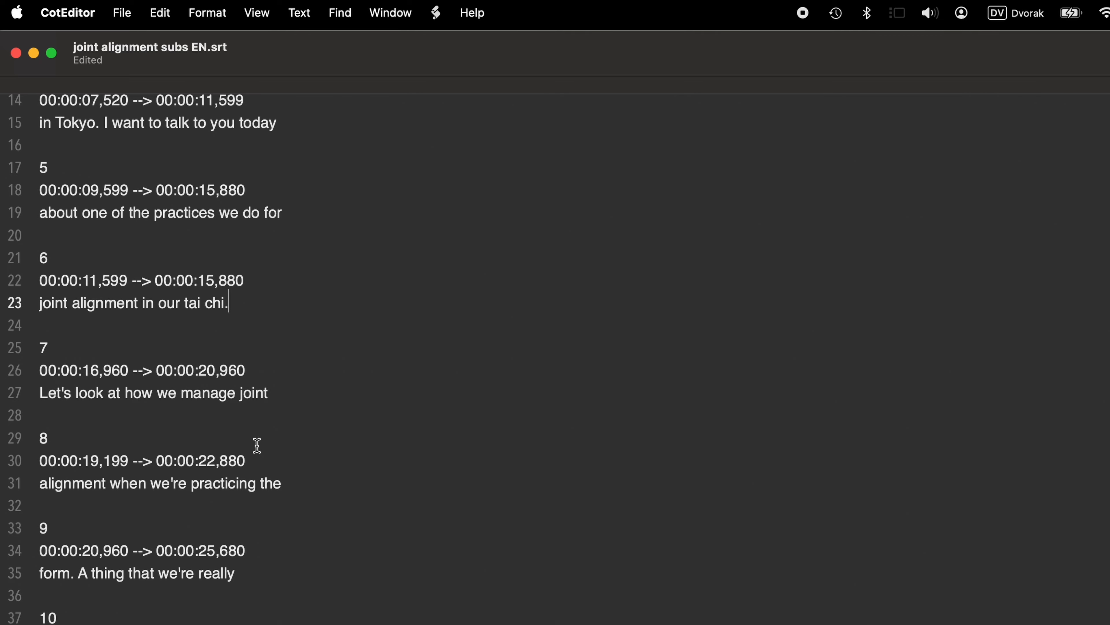
- Correct "form" to "forms" in the caption text of entry 9 on line 35
scroll(257, 445, "down", 3)
scroll(257, 445, "down", 4)
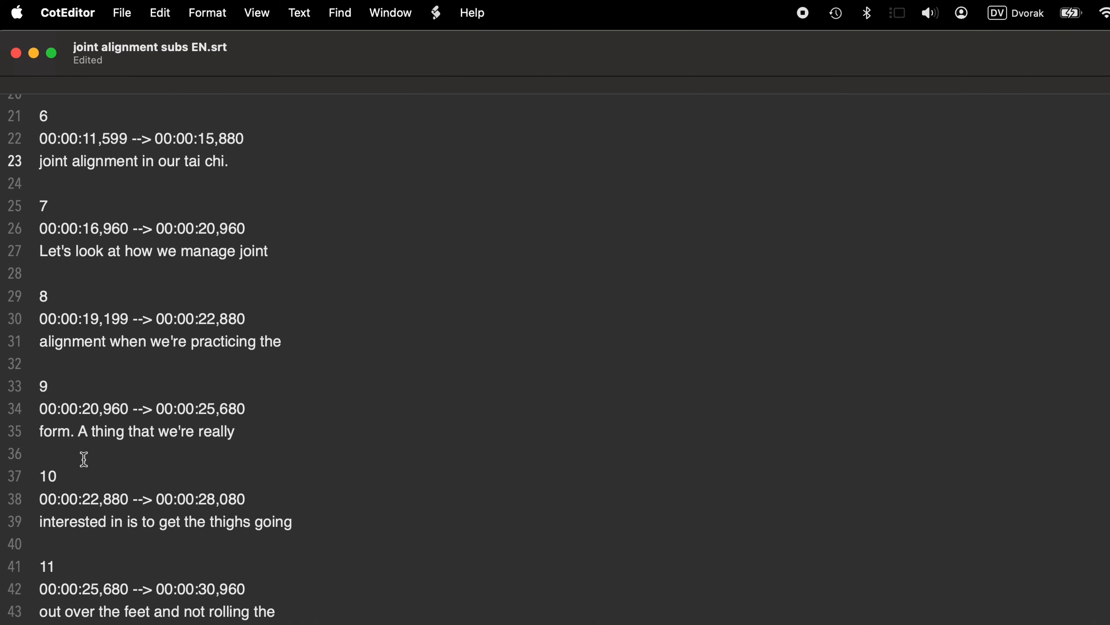
left_click(68, 434)
type("s")
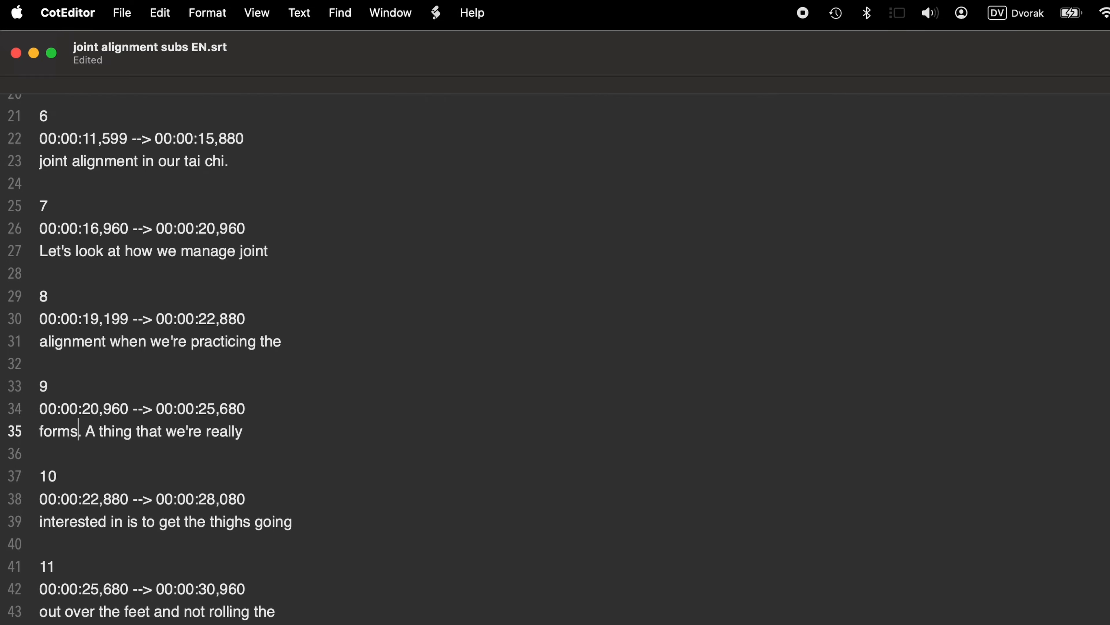
- In entry 12 on line 47, replace "and then" after "rolling it out" with ". Which would"
scroll(168, 356, "down", 10)
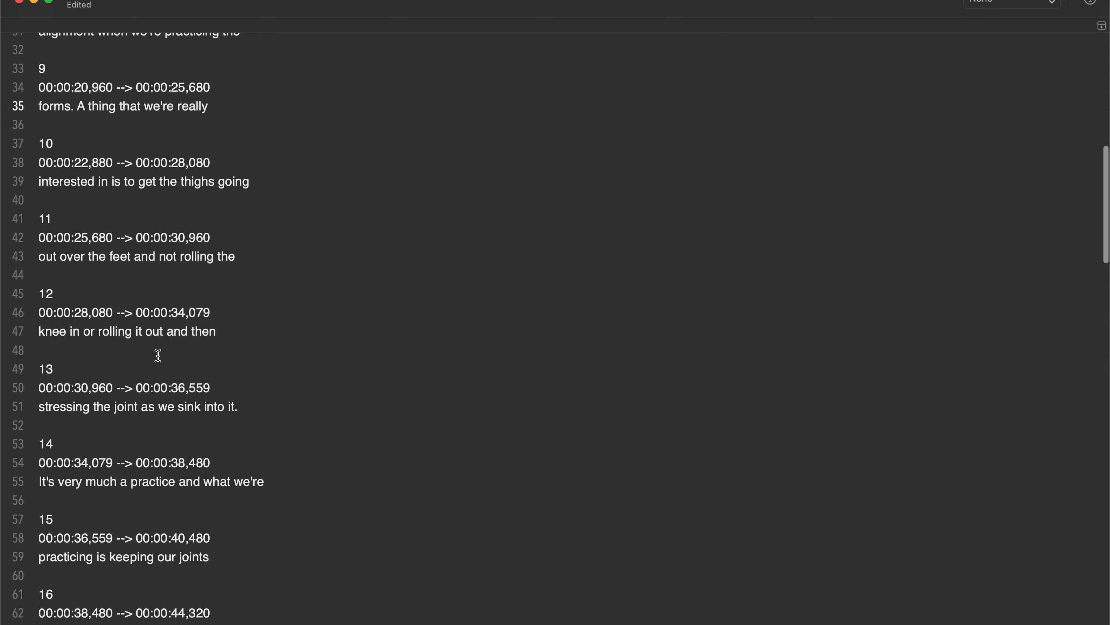
left_click(194, 331)
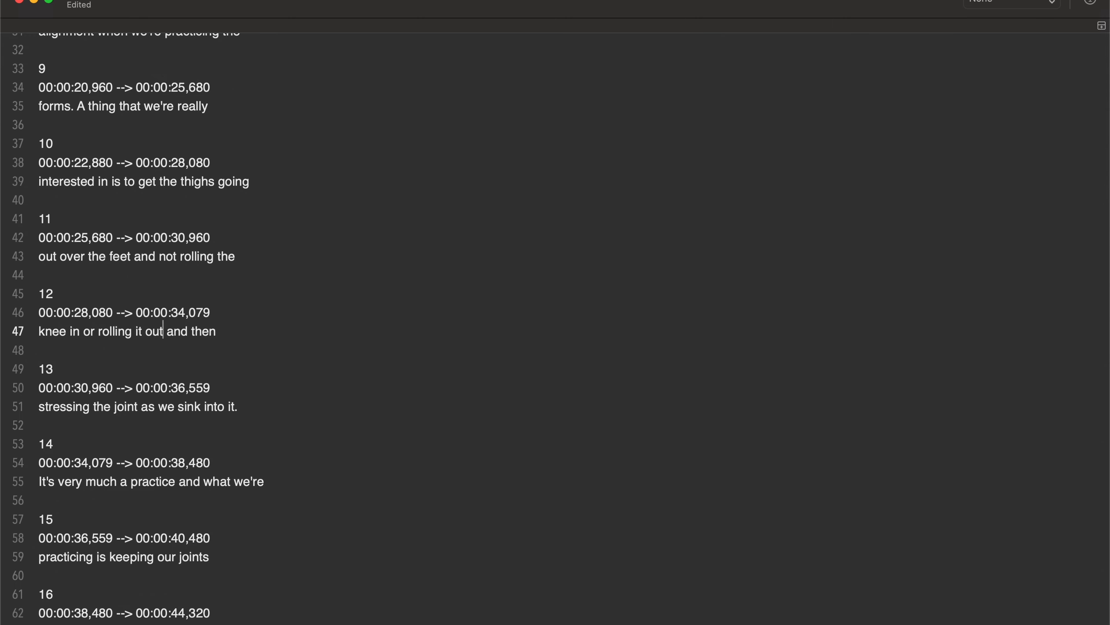
type(". Which would")
key("Delete")
key("Delete")
key("Delete")
key("Delete")
key("Delete")
key("Delete")
key("Delete")
key("Delete")
key("Delete")
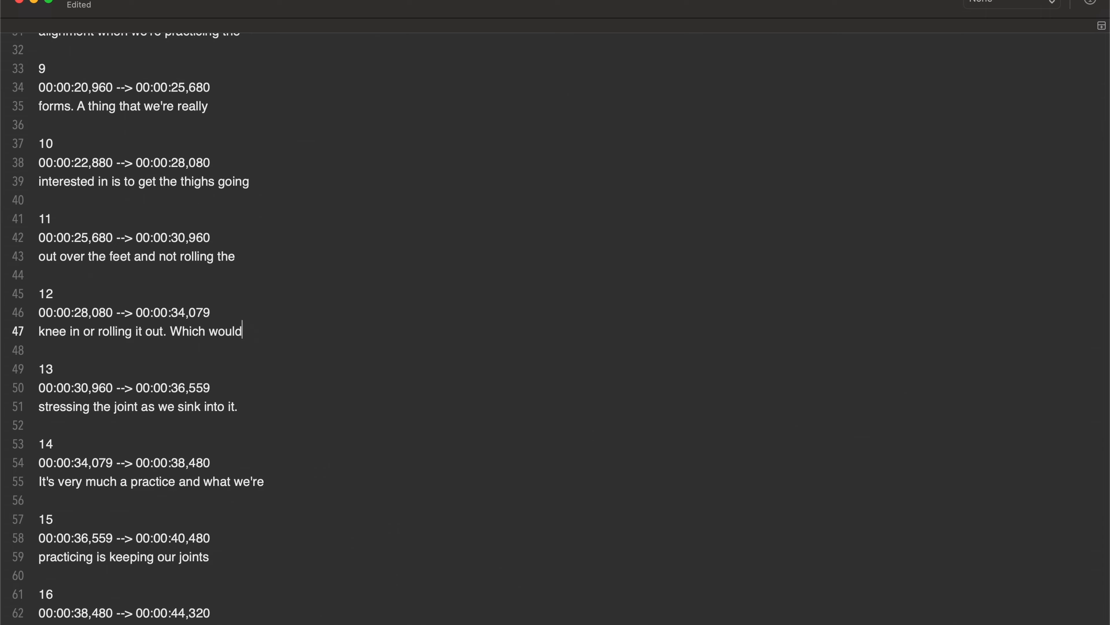
- Change ". Which" on line 47 to " - that", making the text "knee in or rolling it out - that would"
key("Delete")
key("Delete")
key("Delete")
key("Delete")
key("Delete")
key("Delete")
key("Delete")
type("that ")
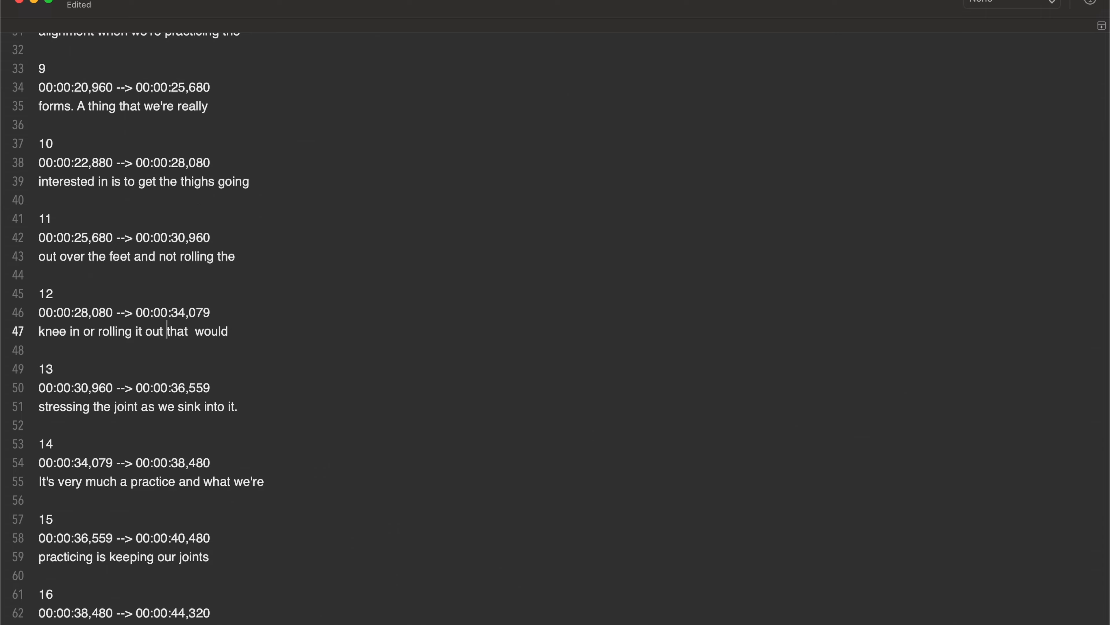
type("-")
key("Right")
key("Right")
key("Right")
key("Right")
key("Delete")
- In entry 13 on line 51, change "stressing" to "put stress"
key("Down")
key("Down")
key("Down")
key("Down")
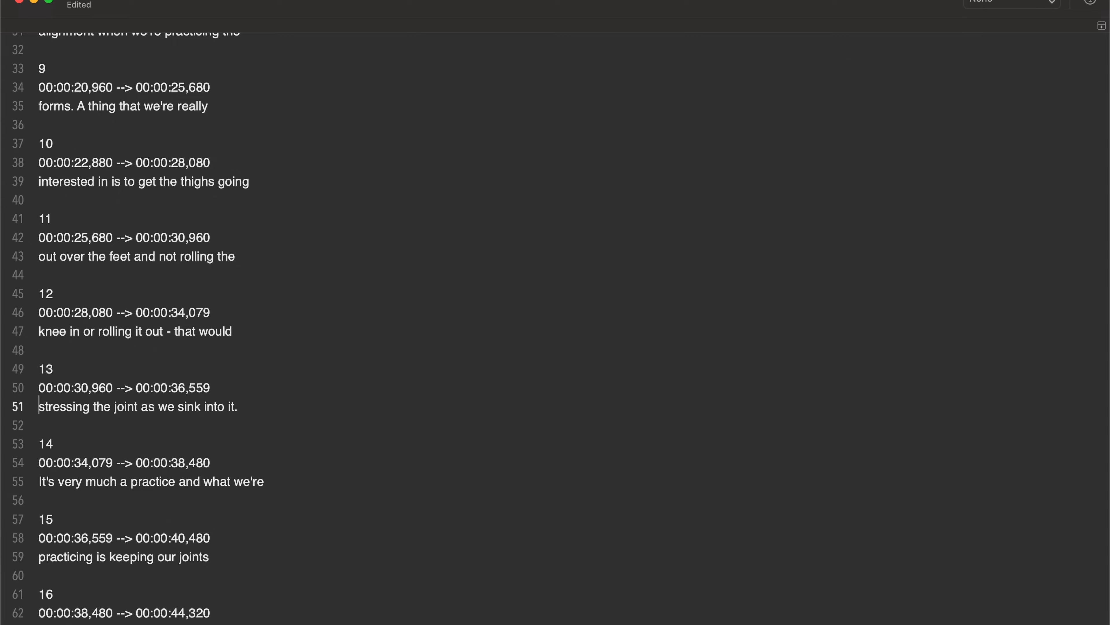
key("alt+Right")
key("BackSpace")
key("BackSpace")
key("BackSpace")
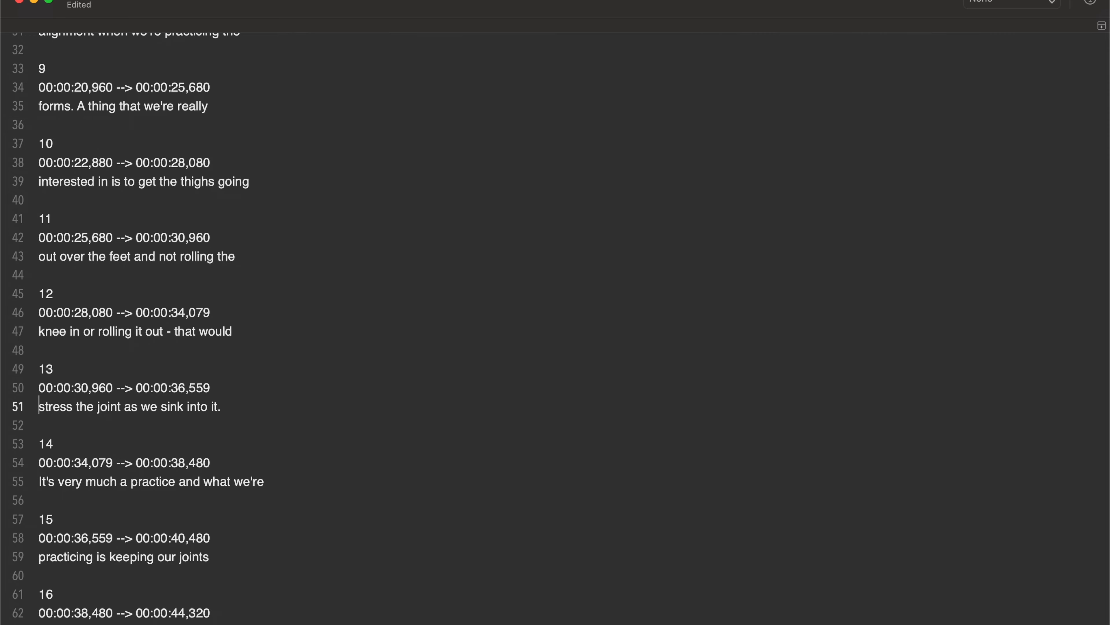
type("put")
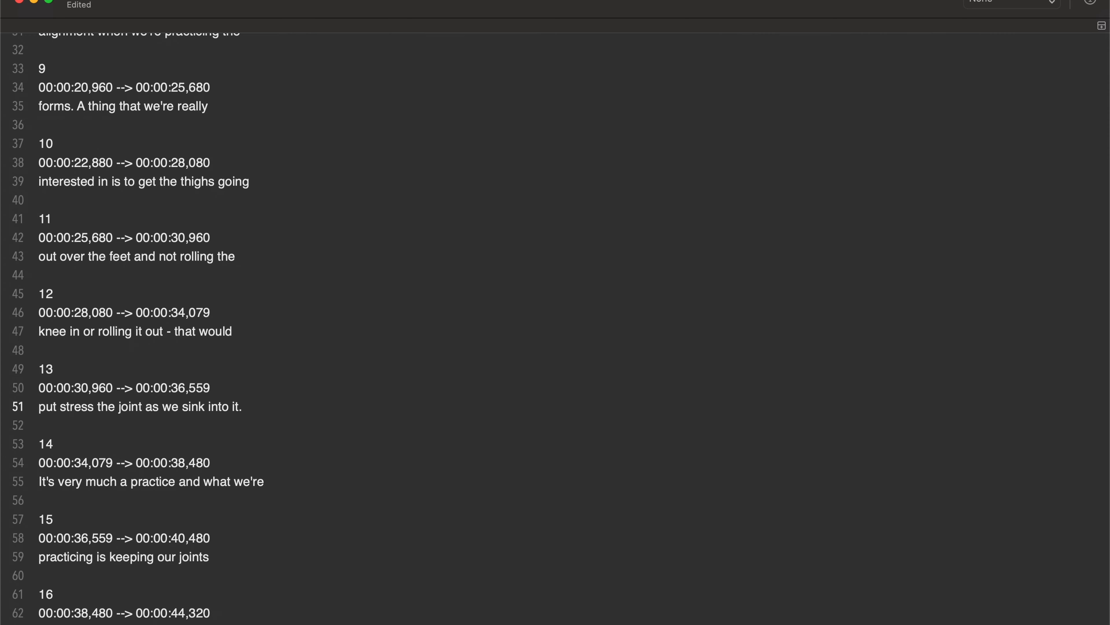
- Replace "it." at the end of line 51 with "the stance"
left_click_drag(238, 406, 12, 318)
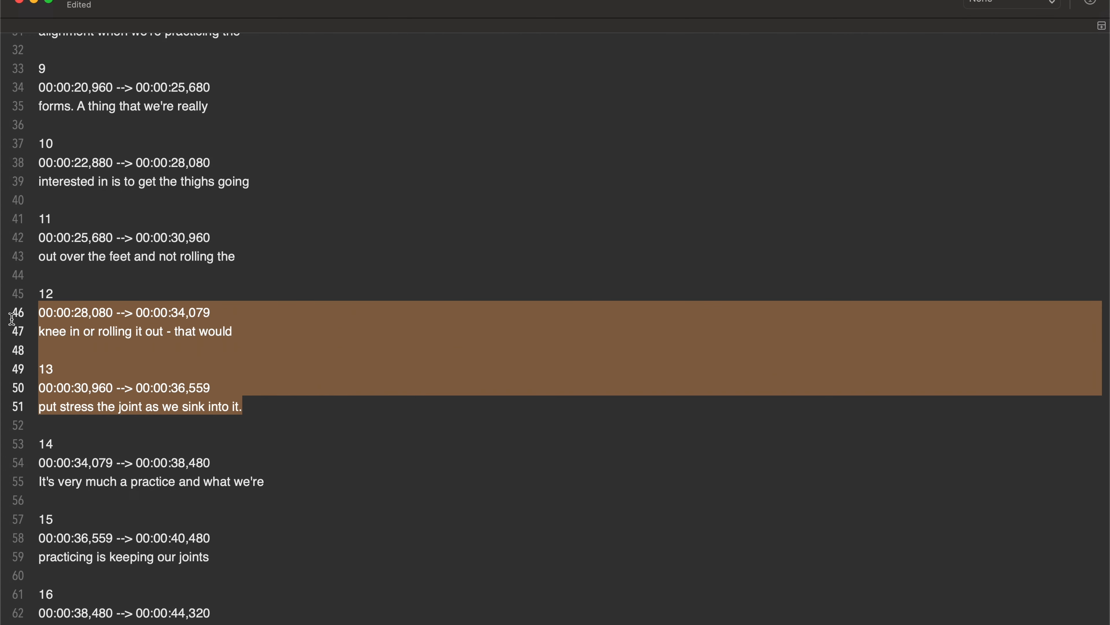
left_click_drag(38, 181, 231, 407)
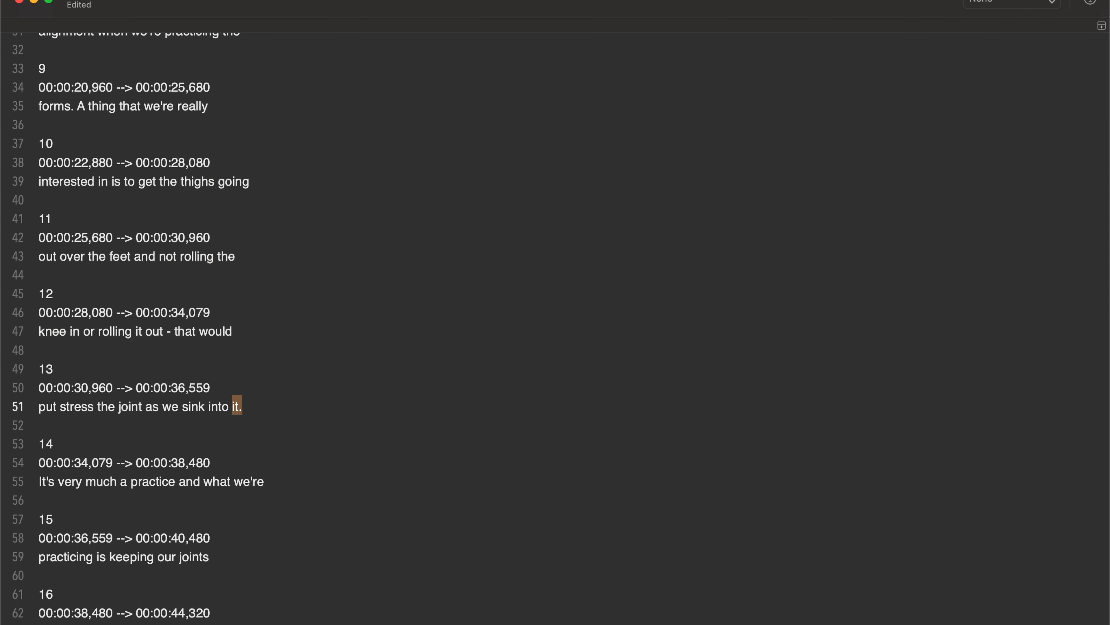
type("the stance")
- Remove the word "where" from the end of entry 25's caption text on line 99
scroll(555, 328, "down", 5)
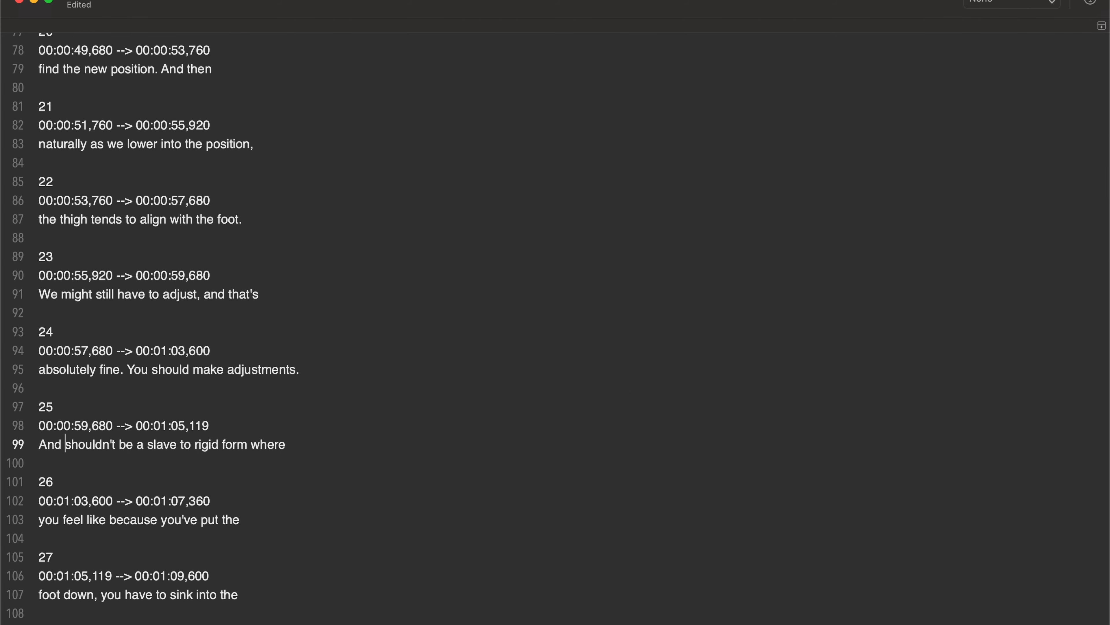
key("shift+alt+Right")
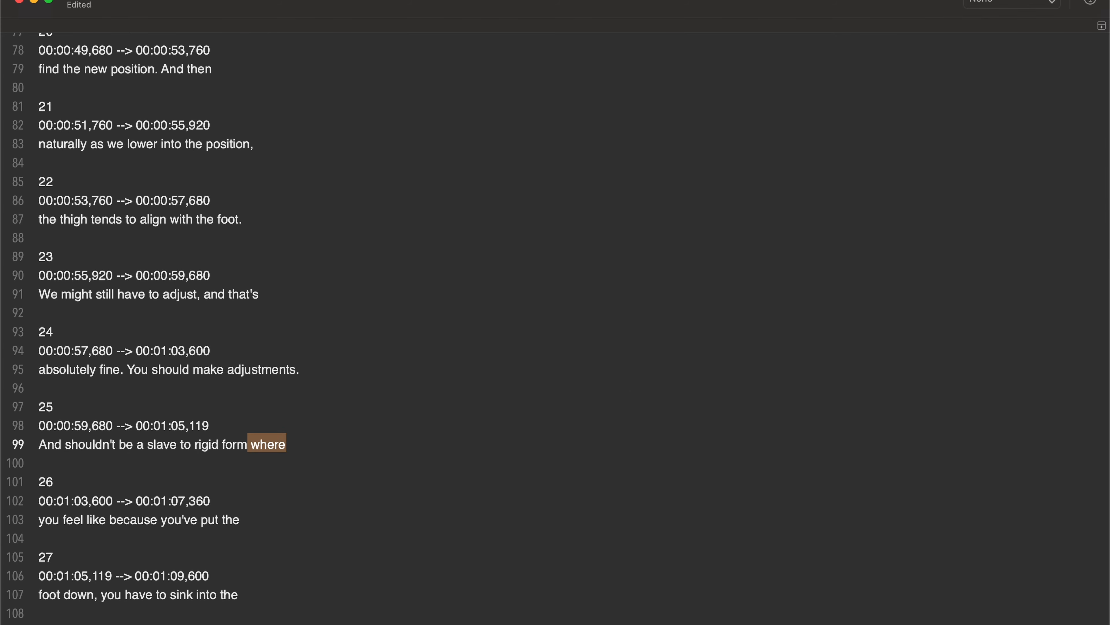
key("BackSpace")
- Insert "where" at the start of entry 26's caption text on line 103
key("Down")
key("Down")
key("Down")
key("Down")
key("super+Left")
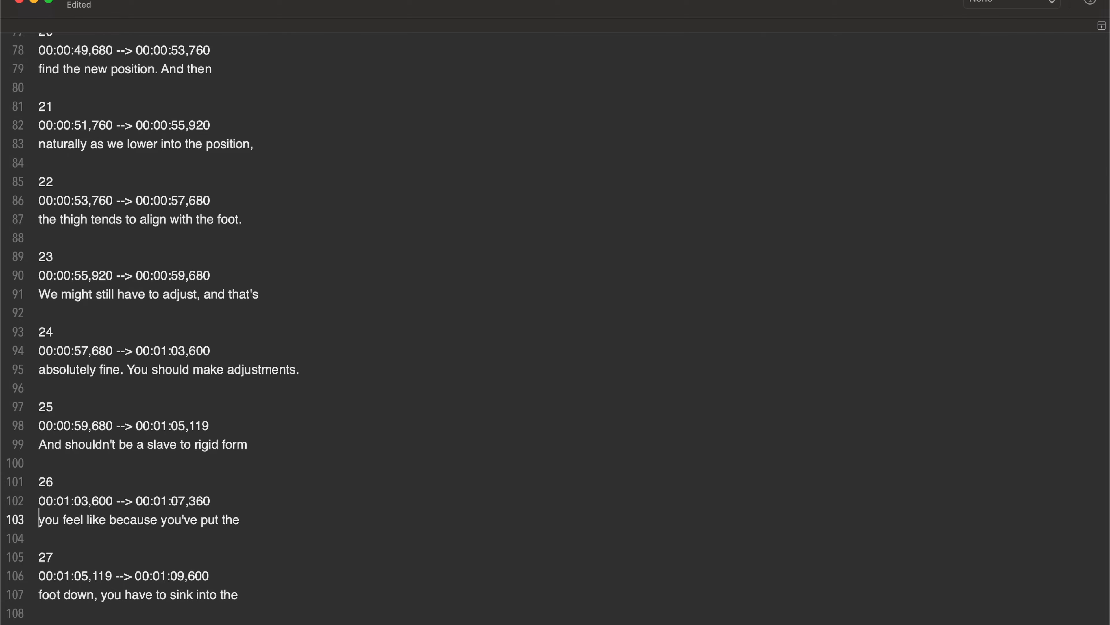
type("where")
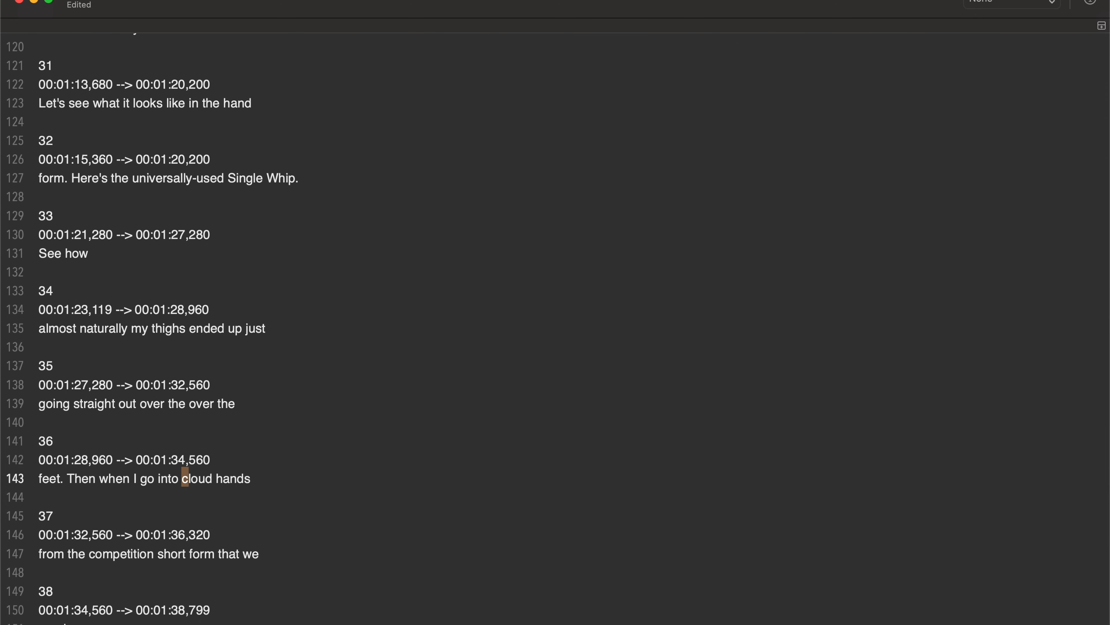
- Change "cloud hands" on line 143 to "'Cloud Hands'" and enclose "Single Whip" on line 127 in single quotation marks
type("Gloud hands")
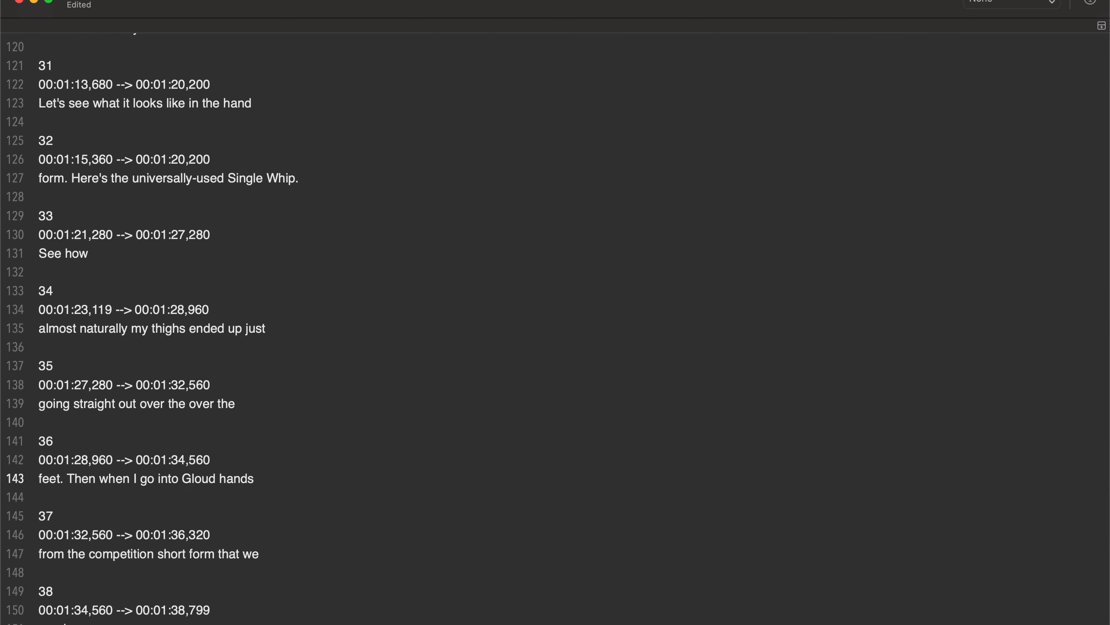
key("BackSpace")
type("C")
key("Right")
key("BackSpace")
type("H")
key("Right")
type("'")
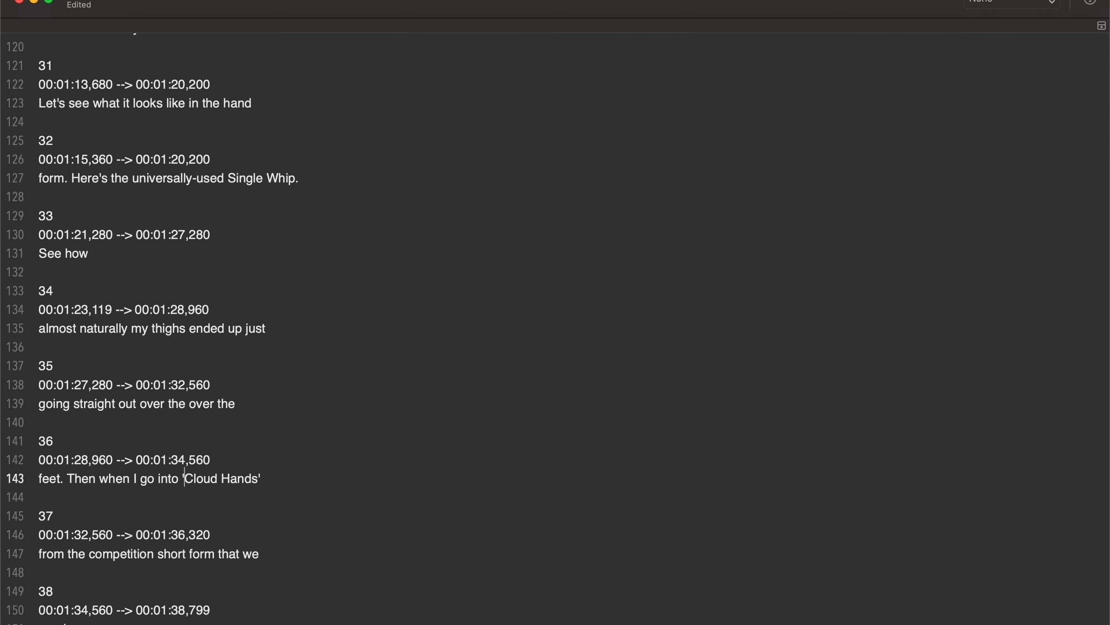
left_click(229, 178)
type("'")
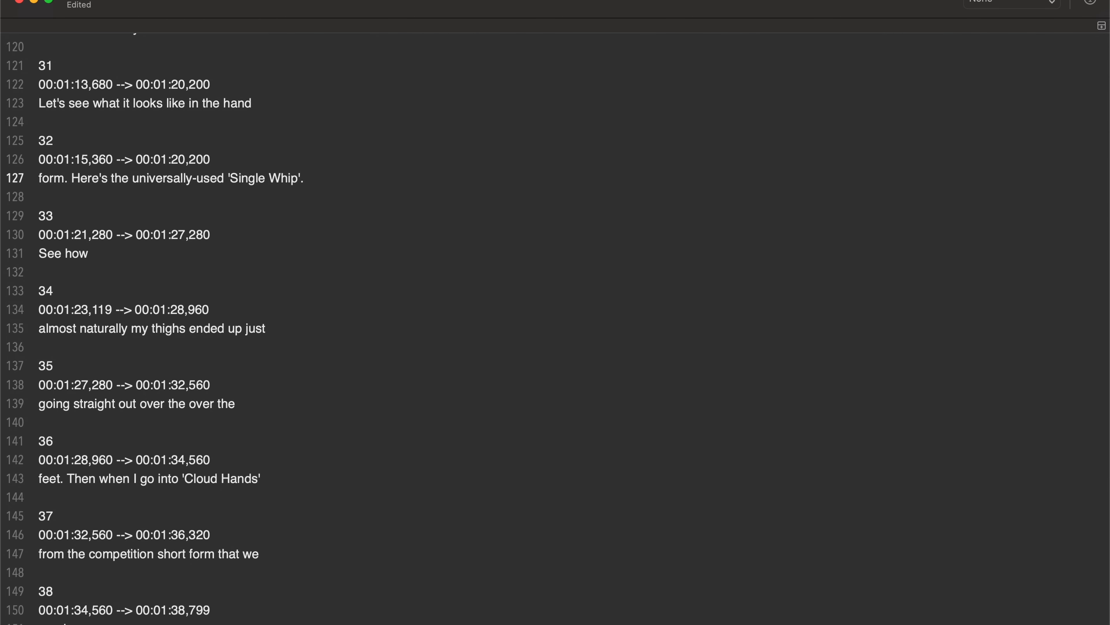
- Move "used" from entry 38 to the end of entry 37's caption on line 147, dropping the comma
scroll(555, 328, "down", 1)
scroll(229, 391, "down", 10)
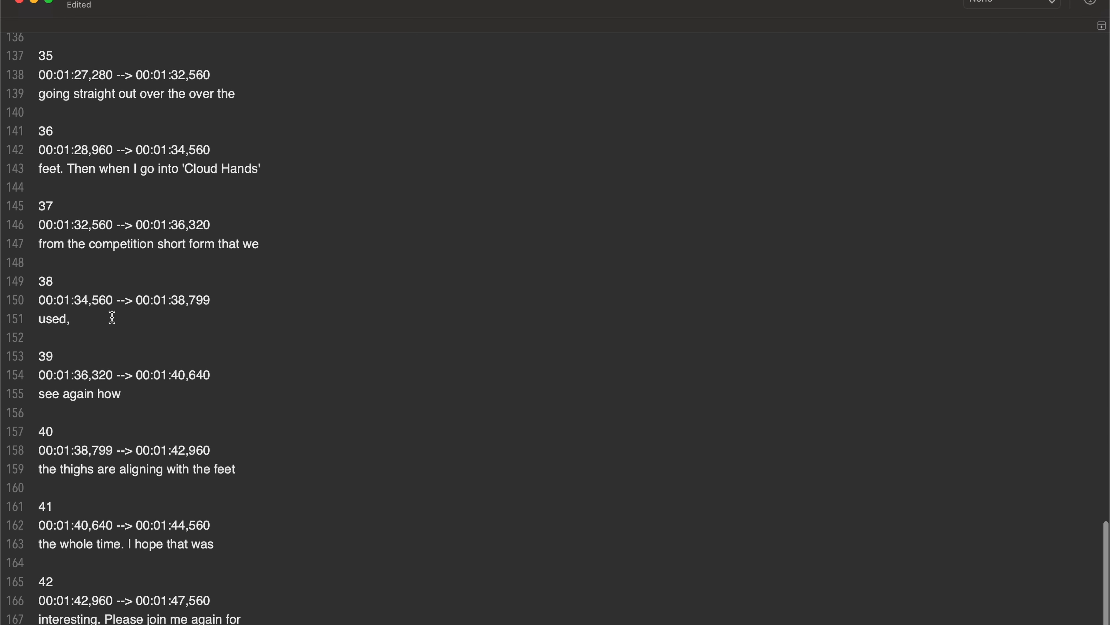
left_click(112, 317)
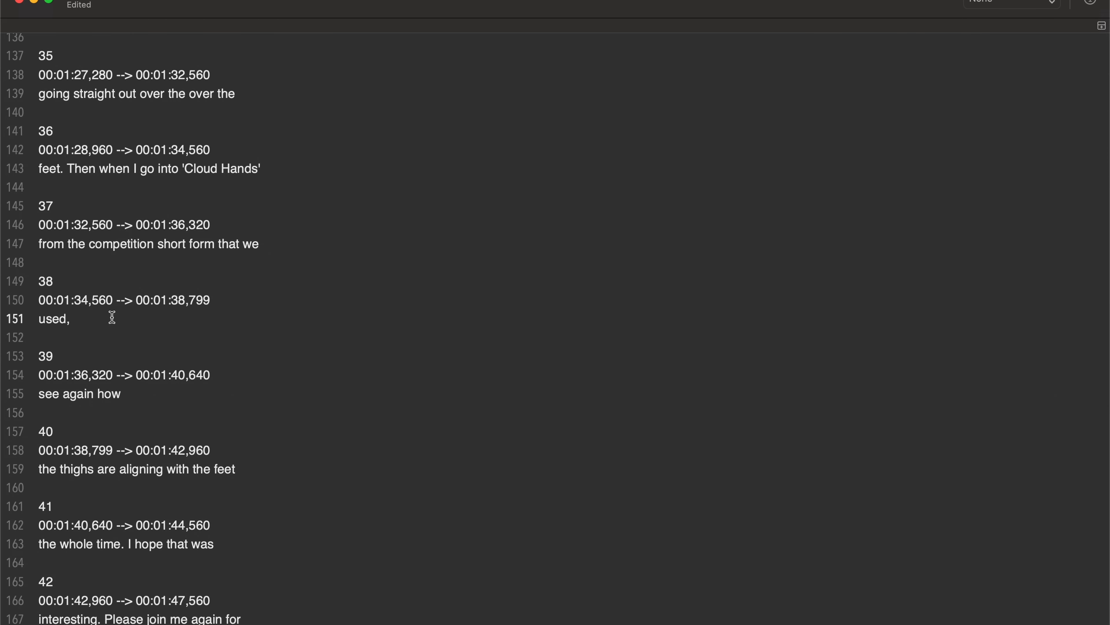
key("Up")
key("Up")
key("Up")
key("Up")
type("use")
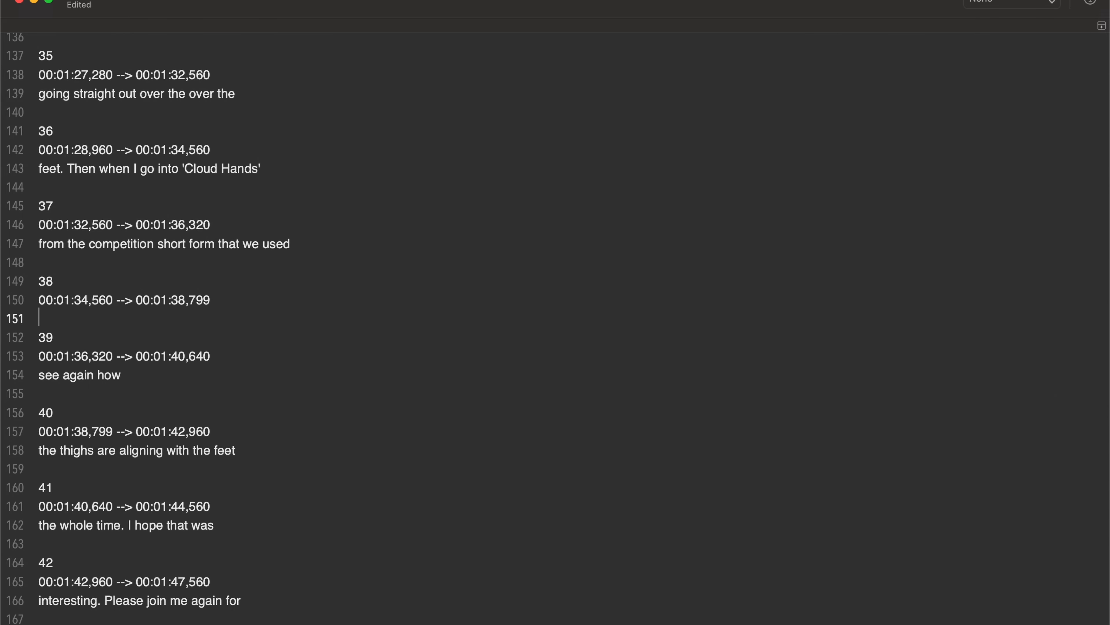
- Redistribute the closing captions so entries 41 to 43 read "the whole time.", "I hope that was interesting!" and "Please join me again for more."
key("Down")
key("Down")
key("Down")
key("Down")
key("Down")
scroll(555, 328, "down", 2)
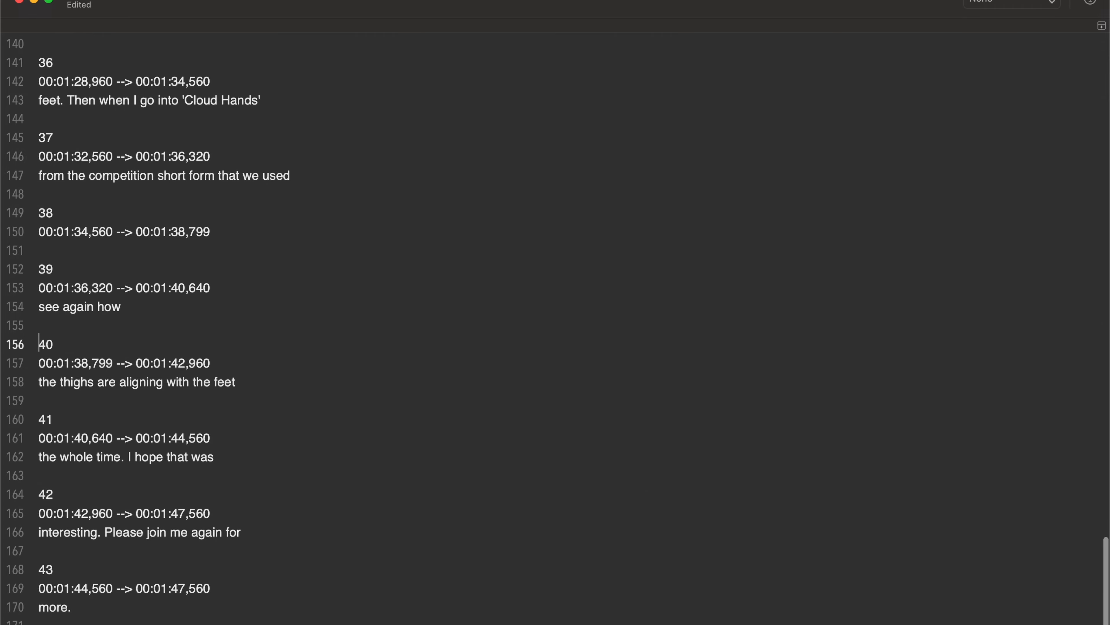
key("Down")
key("Down")
key("Down")
key("Up")
key("Up")
key("Up")
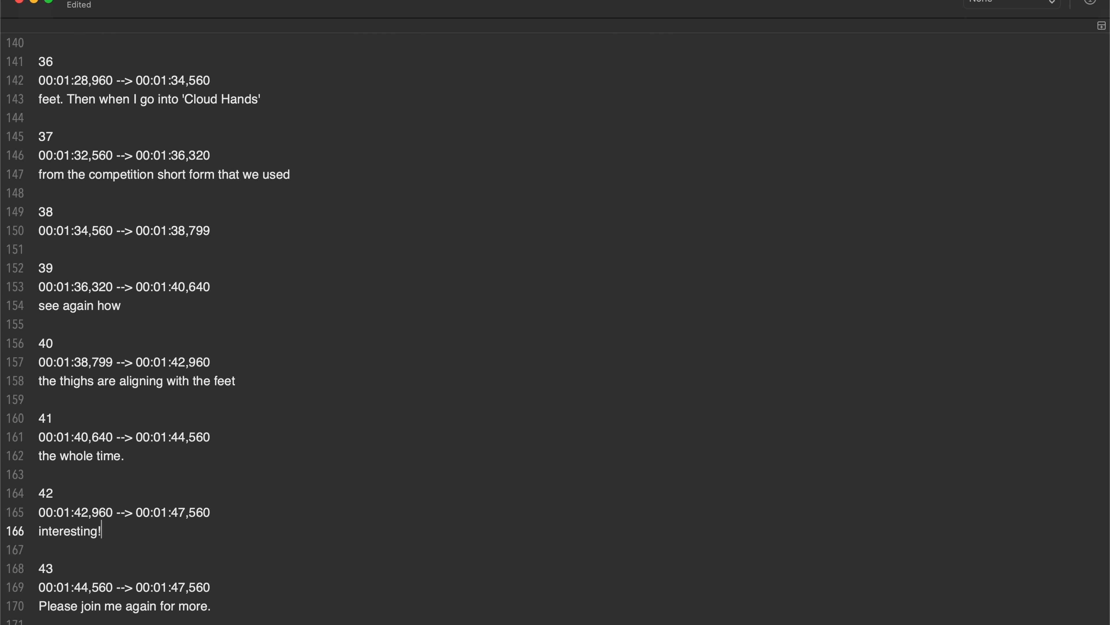
type("I hope that was")
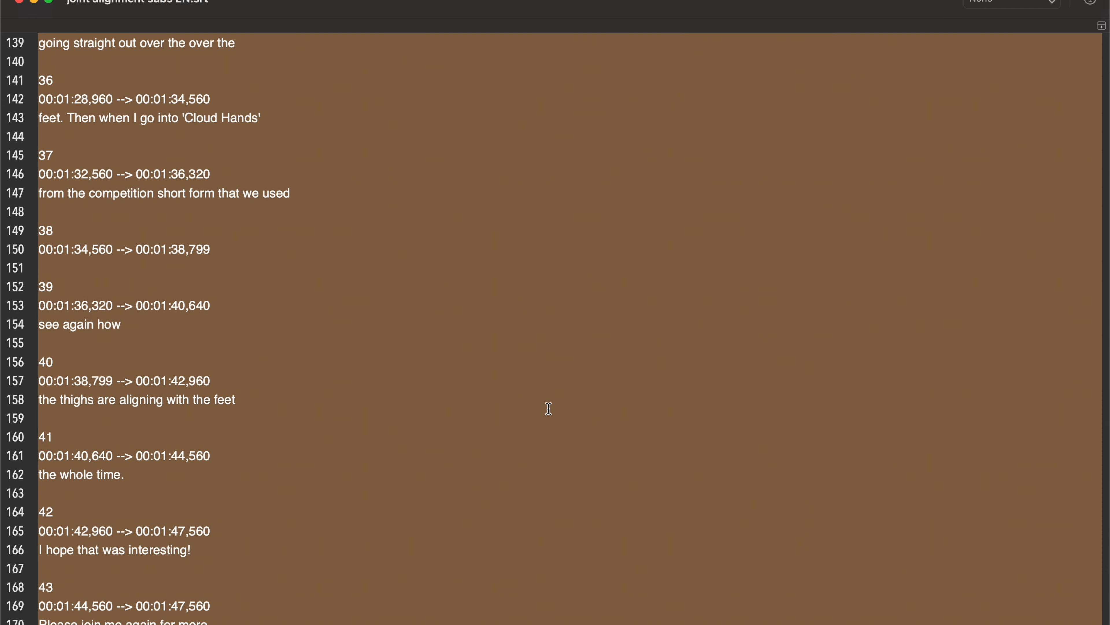
- Switch to Safari and open the Grok chat on X
key("super+Tab")
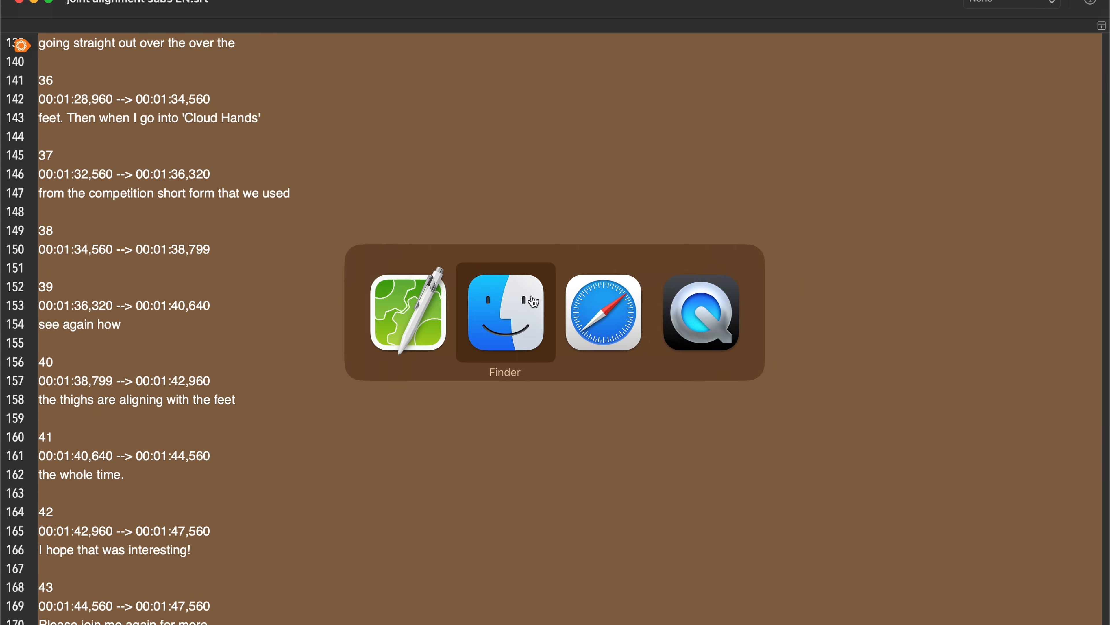
left_click(614, 304)
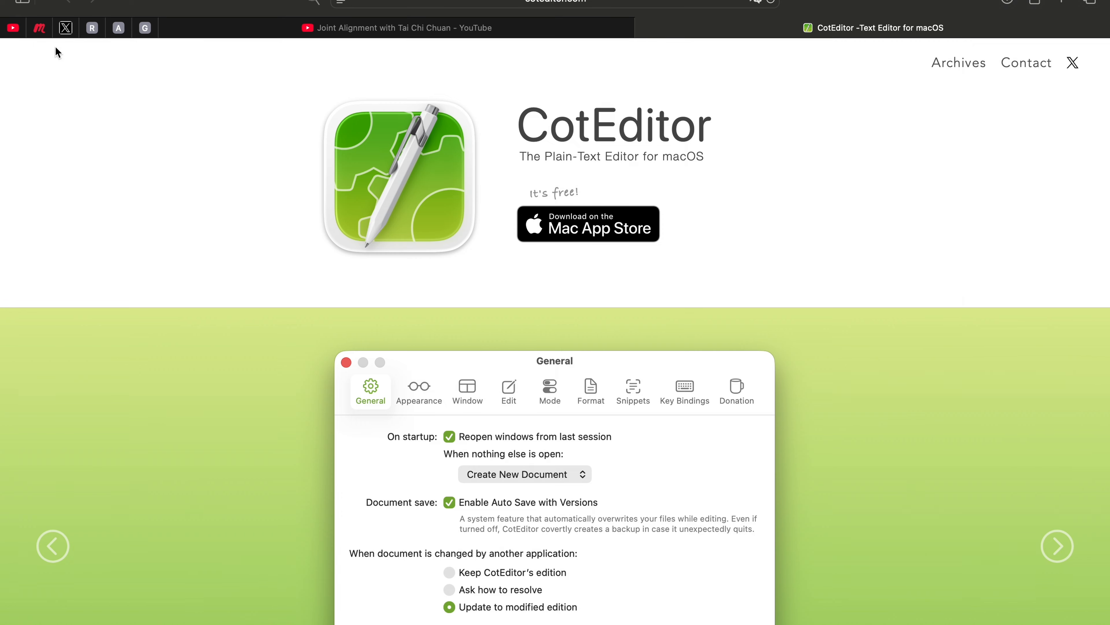
left_click(68, 30)
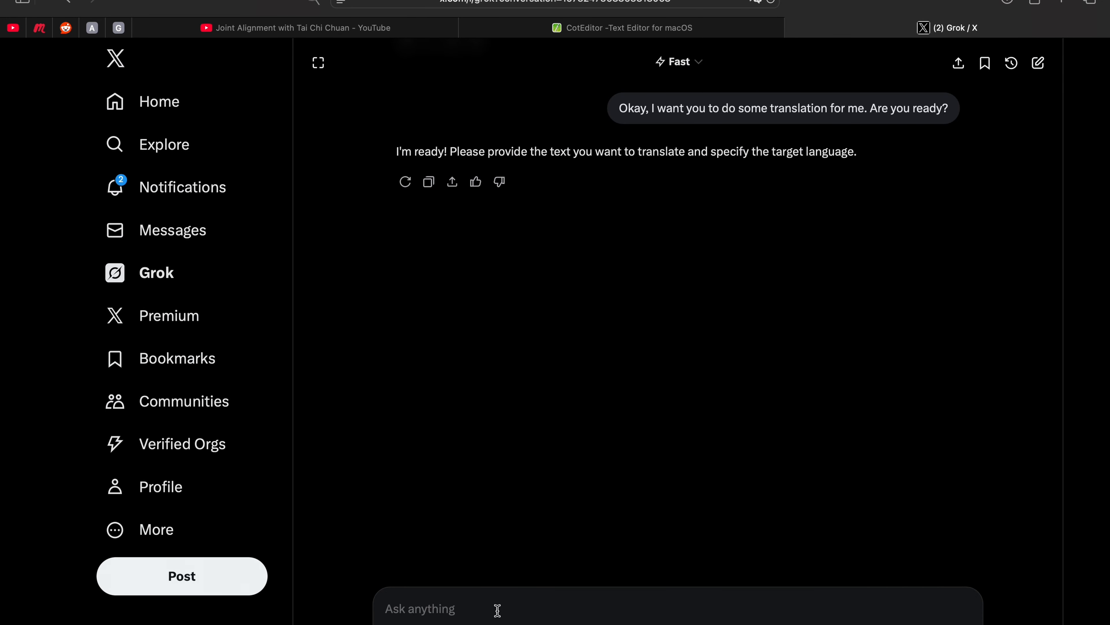
- Draft the Grok prompt "I have a transcript from a video in .srt format. I'd like you to translate the English to Japanese and maintain the"
type("I have a transcript for a video")
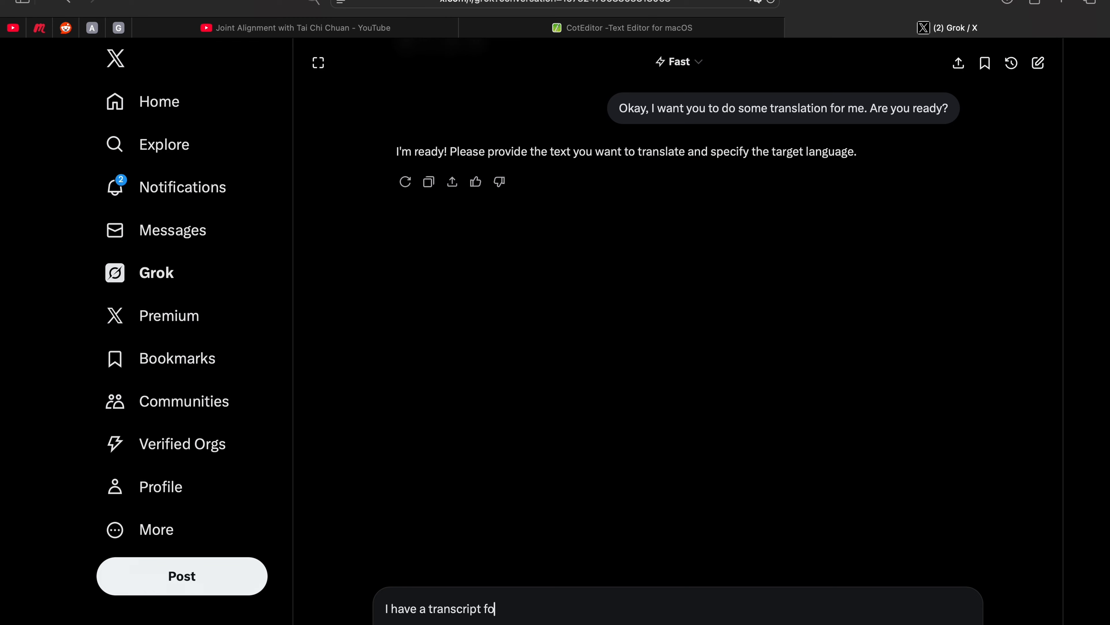
key("alt+Left")
key("alt+Left")
key("alt+shift+Left")
type("from")
key("super+Tab")
key("super+shift+Tab")
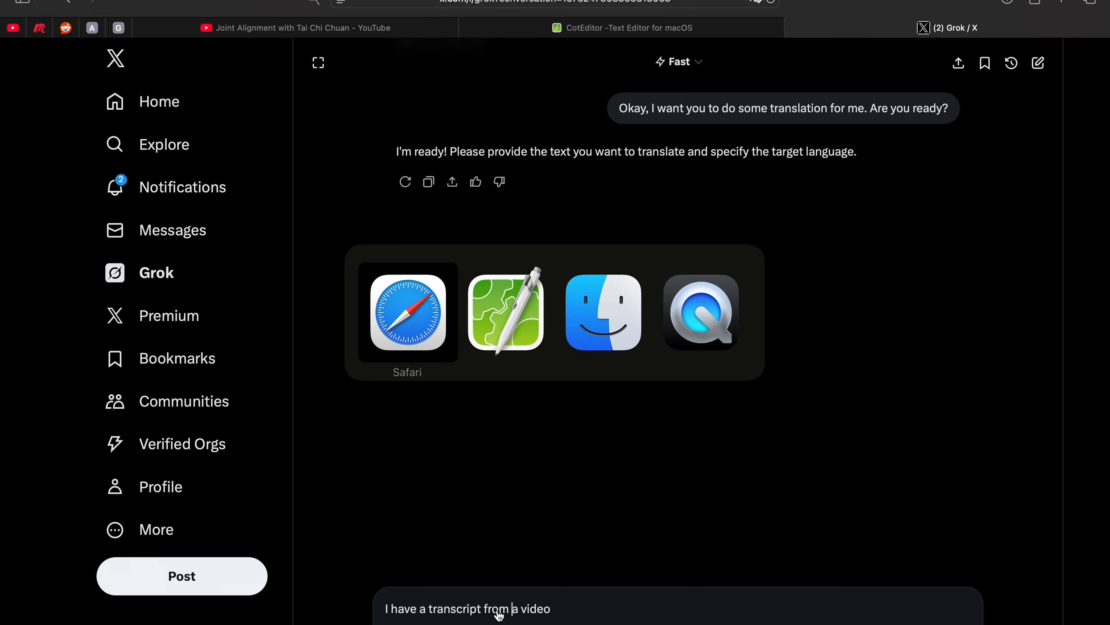
key("super+Right")
type("in .srt format. I'd like you to translate the English to Japanese and maintain")
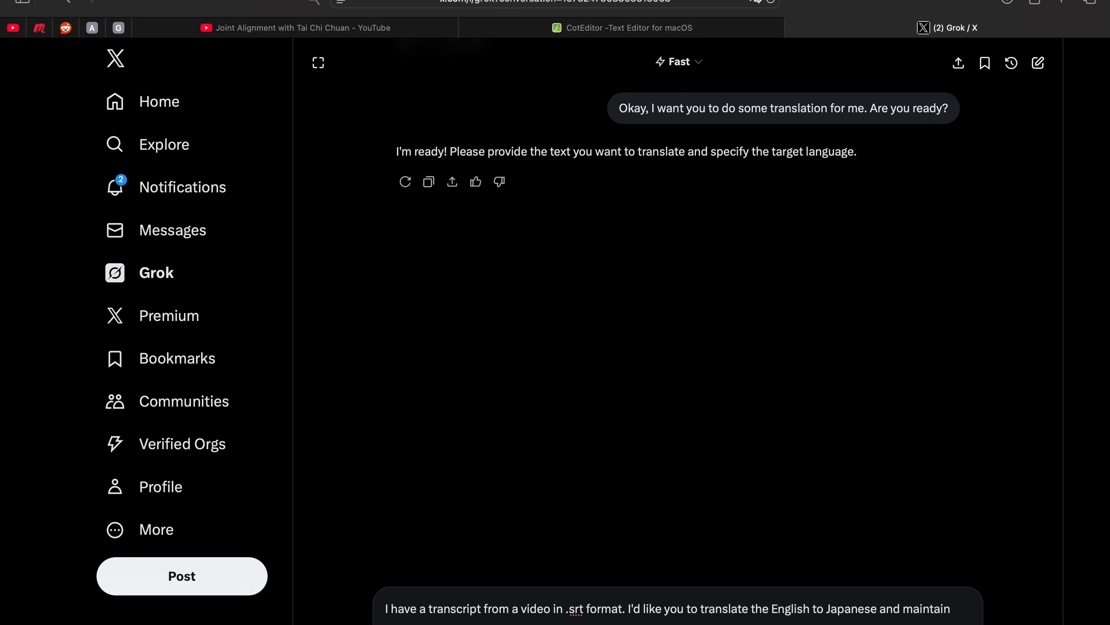
type(" the timestapms")
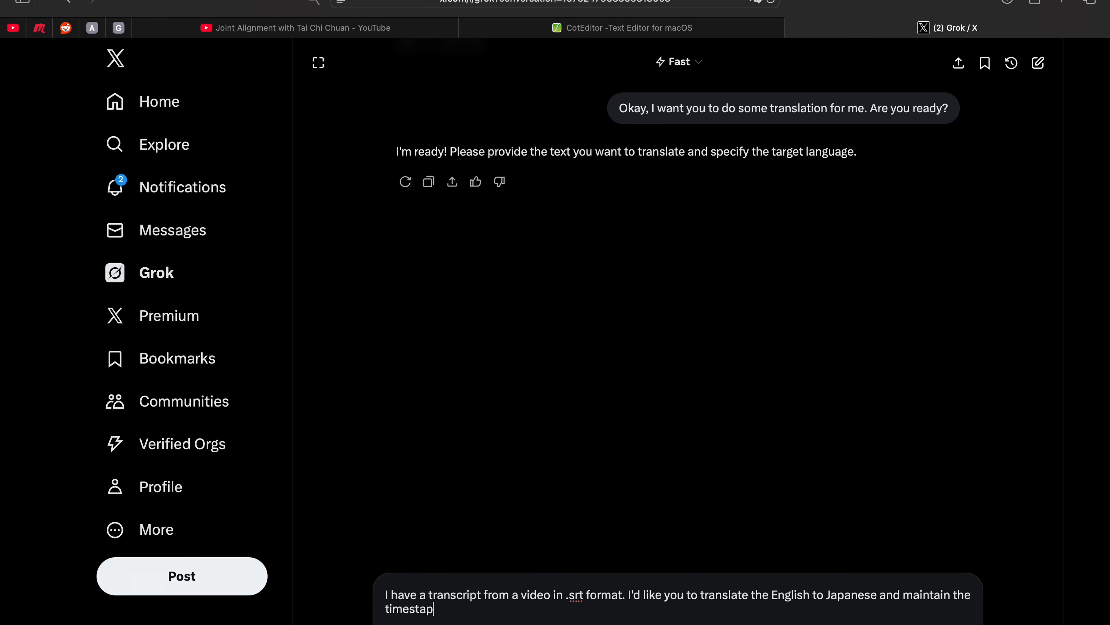
- Reword the prompt's request to "maintain the timestamps verbatim, but provide a translation from the English to Japanese. Is that clear?"
key("alt+BackSpace")
key("alt+shift+Left")
key("alt+shift+Left")
key("alt+shift+Left")
key("alt+shift+Left")
key("alt+shift+Left")
key("alt+shift+Left")
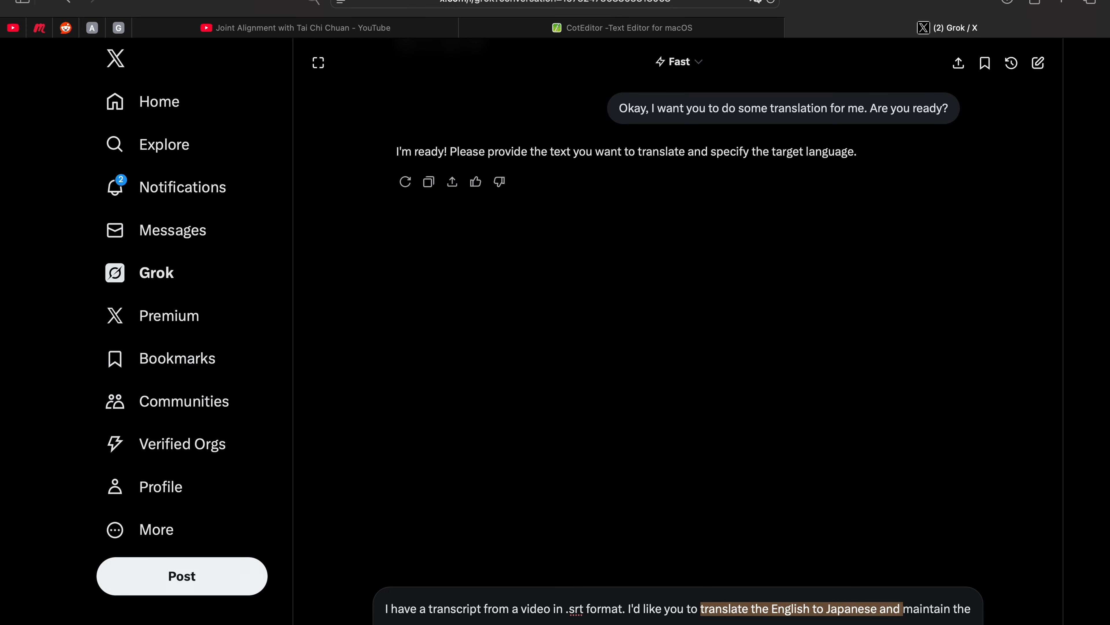
key("BackSpace")
key("super+Right")
type("time")
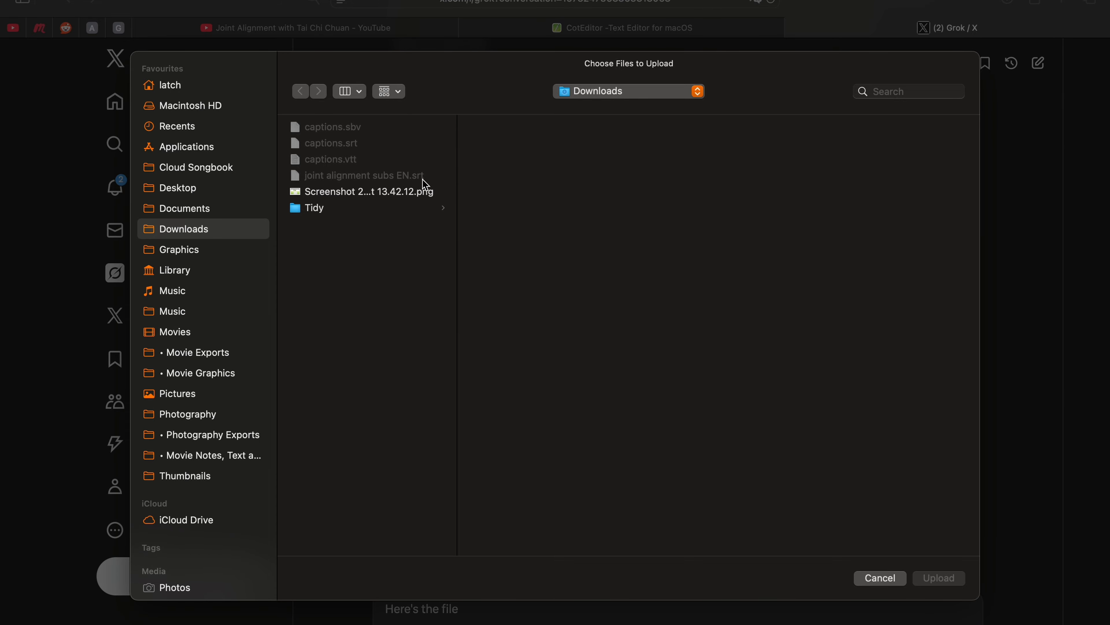
- Switch to Finder and rename "joint alignment subs EN.srt" to "joint alignment subs EN.srt.txt", accepting the .txt extension
key("super+Tab")
key("super+Tab")
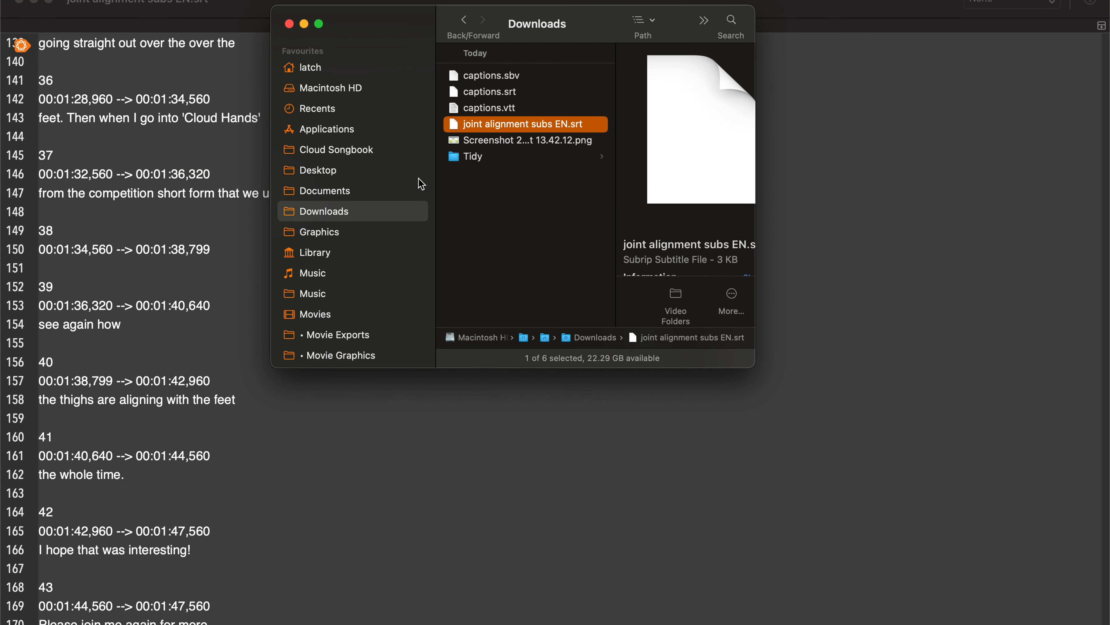
key("Return")
key("Right")
key("Right")
key("Right")
type(".")
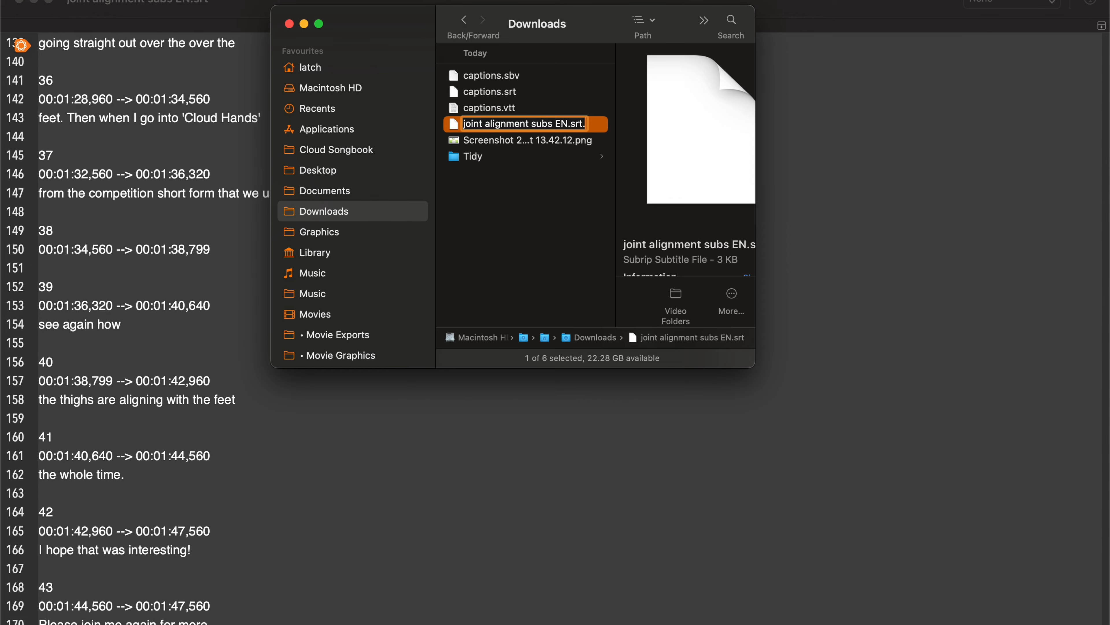
type("txt")
key("Return")
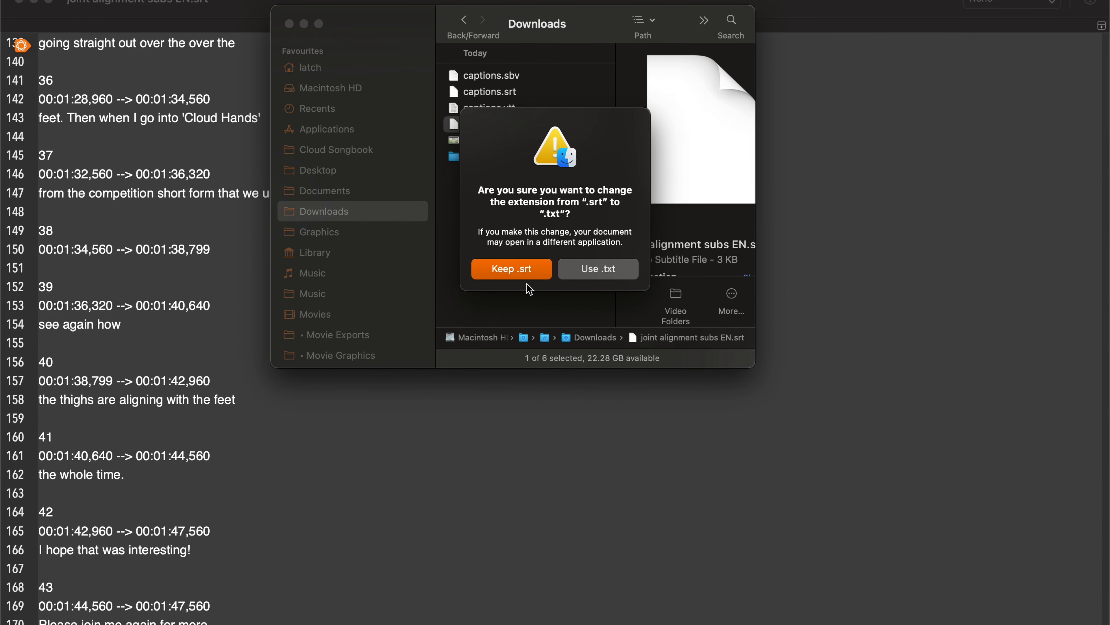
left_click(597, 275)
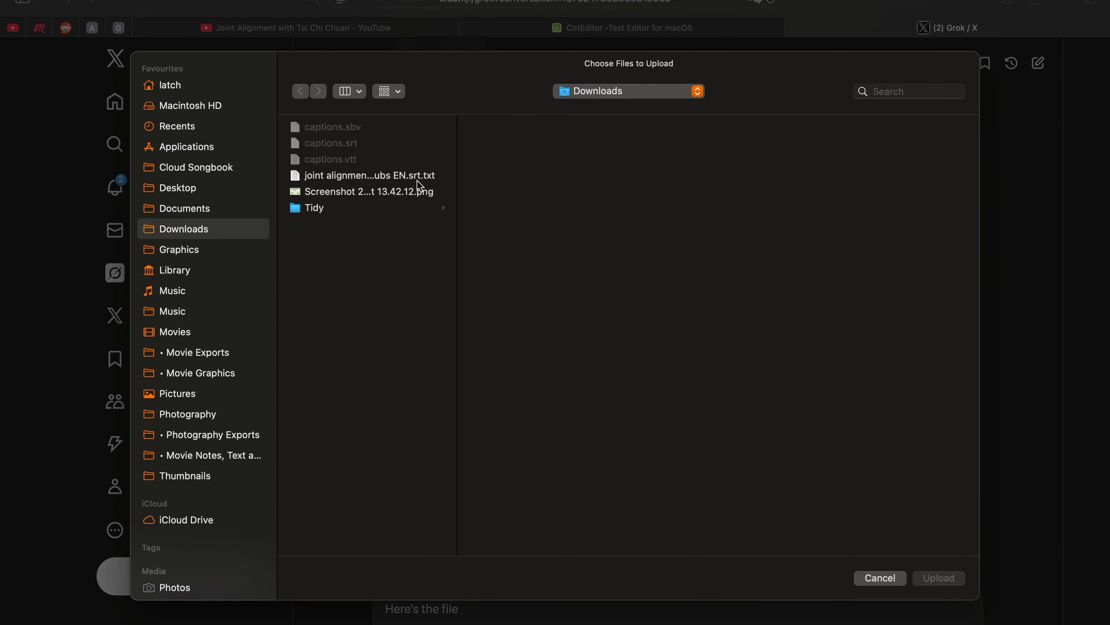
- Upload "joint alignment subs EN.srt.txt" to the Grok chat and send it with the message "Here's the file"
left_click(421, 177)
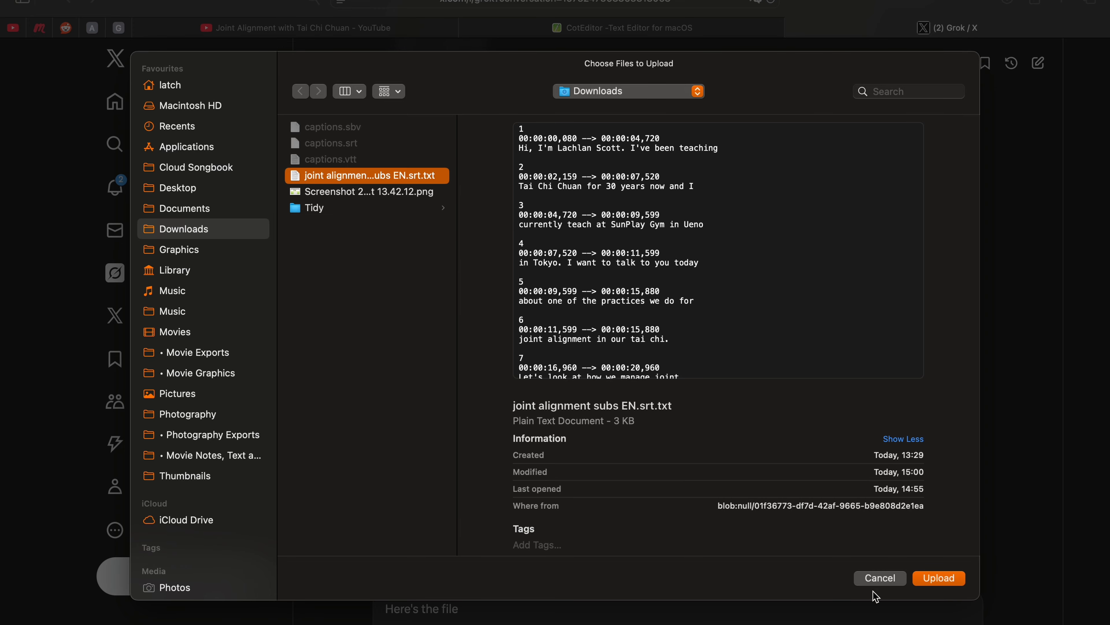
left_click(947, 584)
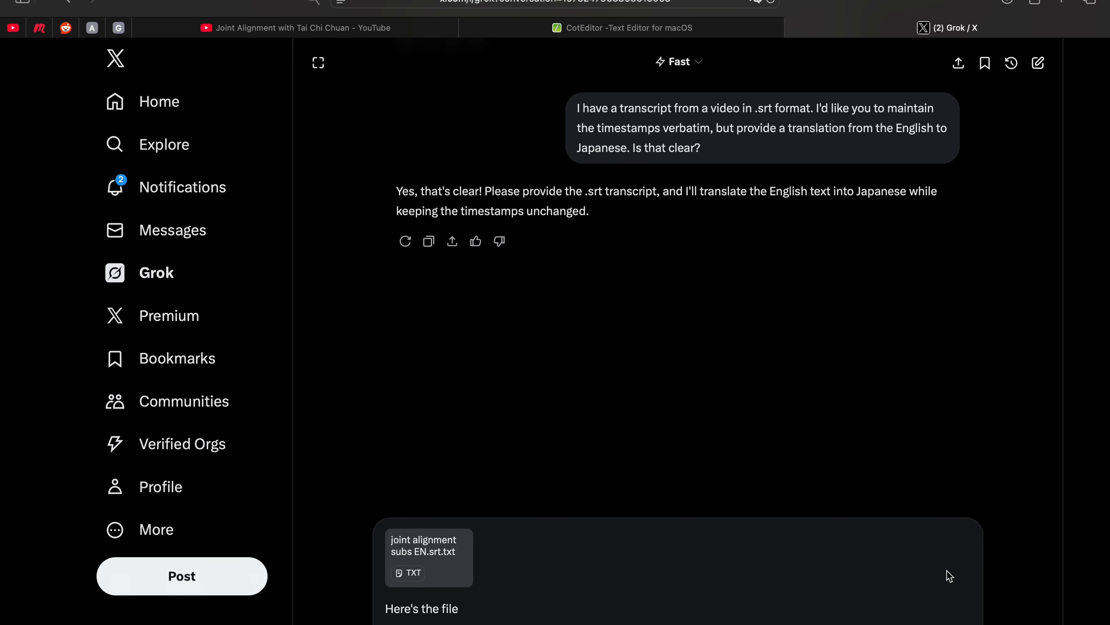
key("Return")
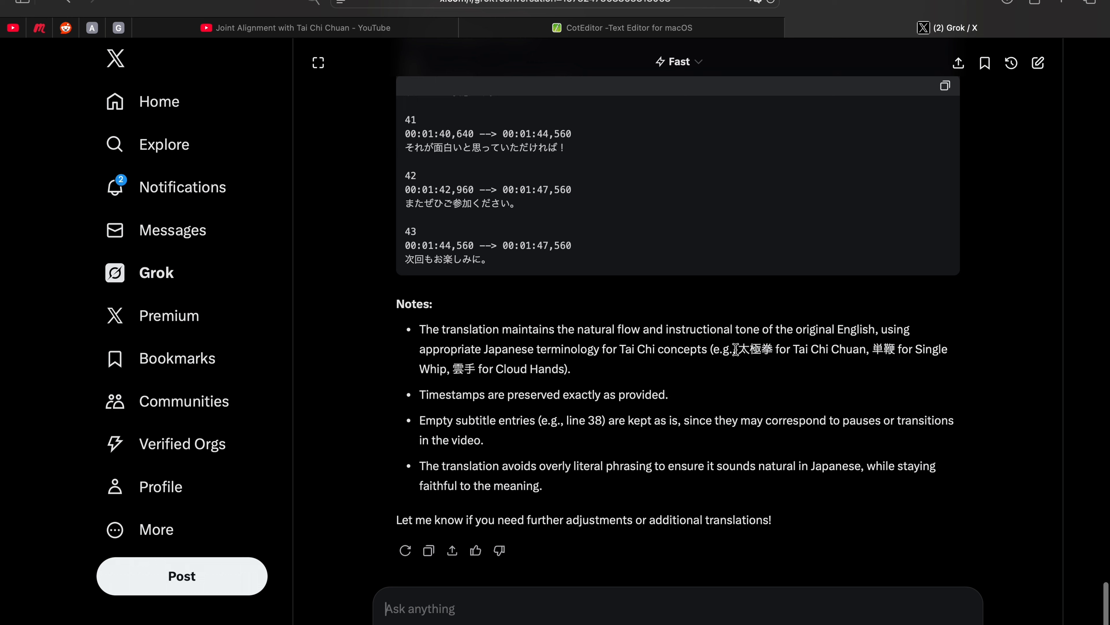
- Examine Grok's notes on the Japanese Tai Chi terms and the handling of empty subtitle entries
left_click_drag(739, 349, 772, 349)
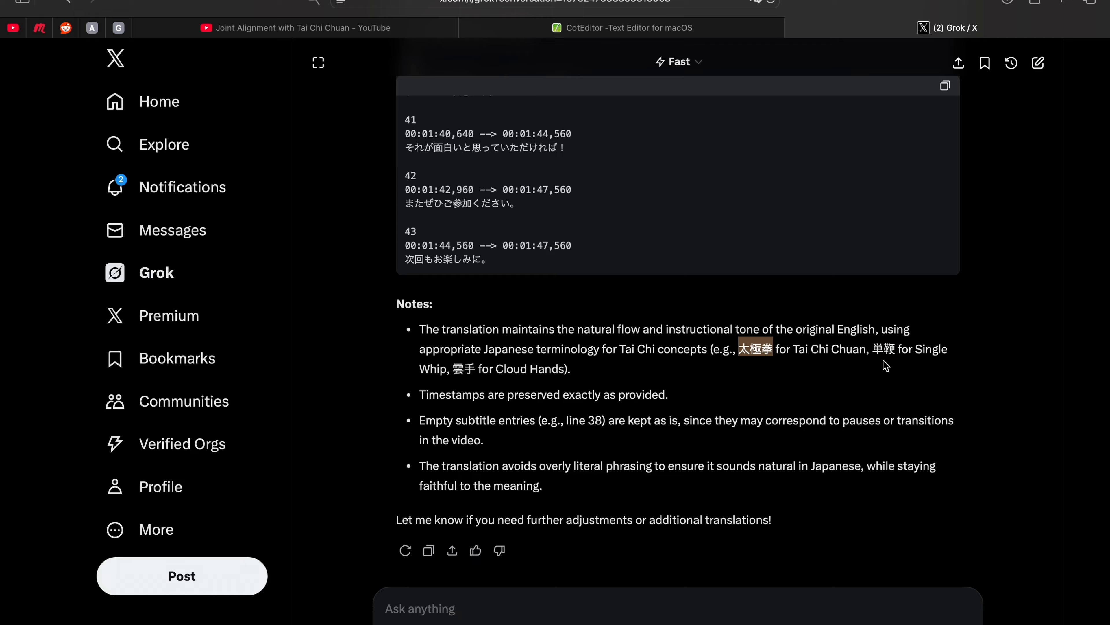
left_click_drag(873, 352, 886, 352)
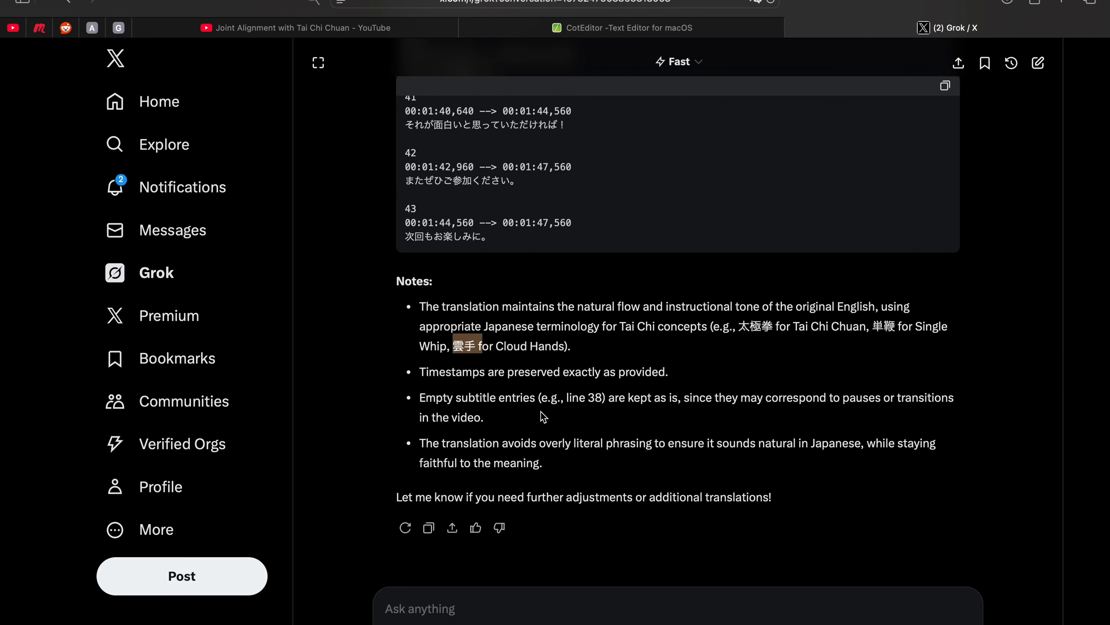
left_click_drag(534, 418, 413, 396)
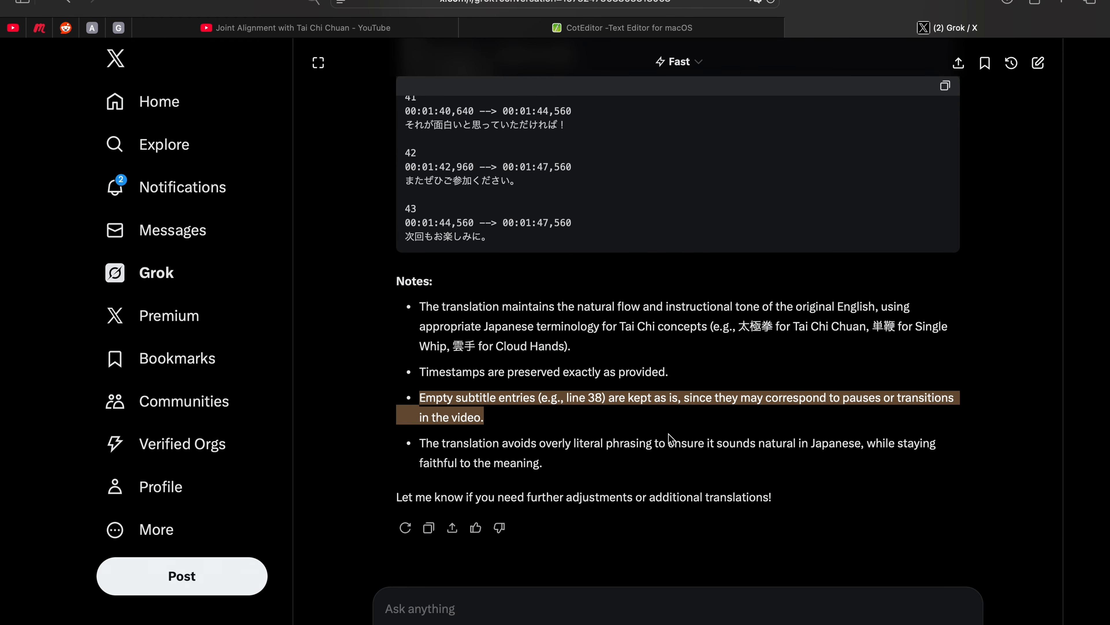
- Copy Grok's Japanese SRT translation block, switch to CotEditor and create a new blank document
scroll(689, 413, "up", 5)
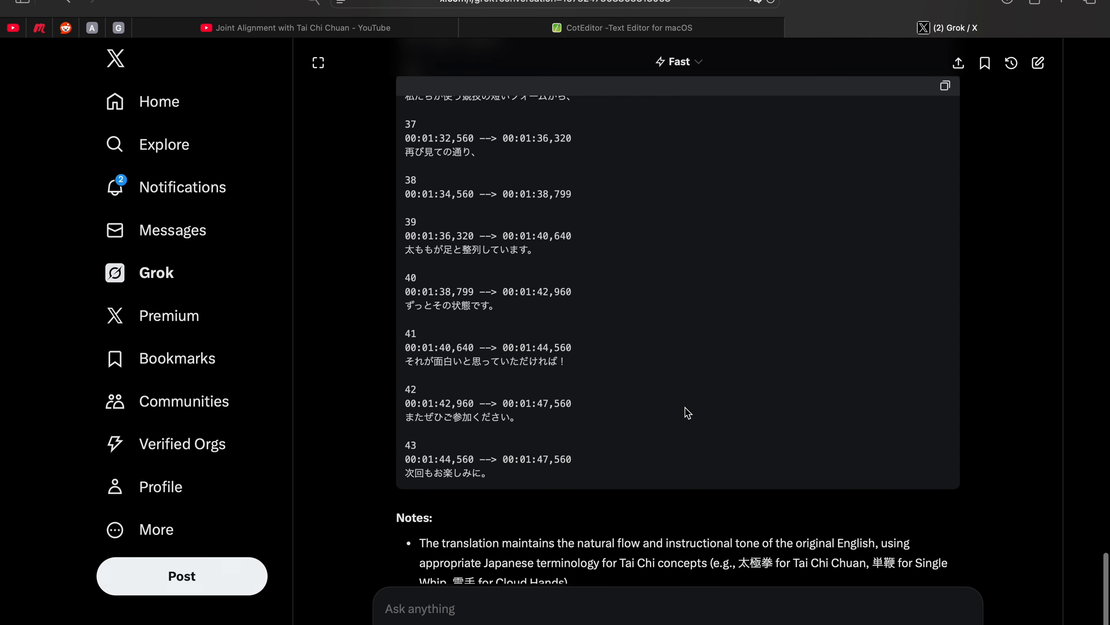
scroll(689, 413, "up", 20)
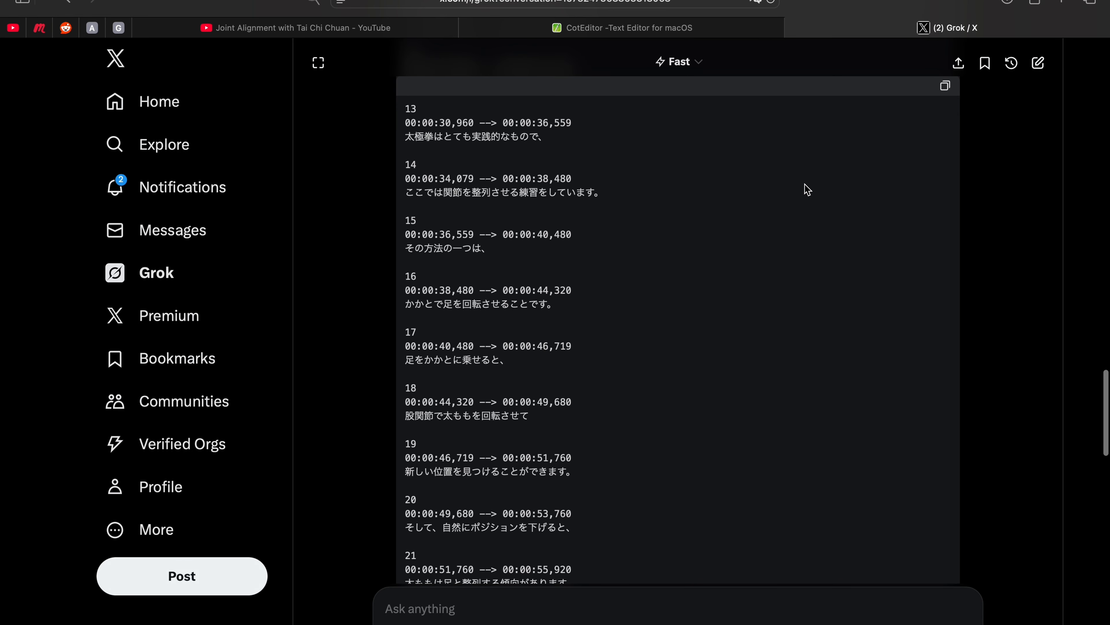
left_click(945, 87)
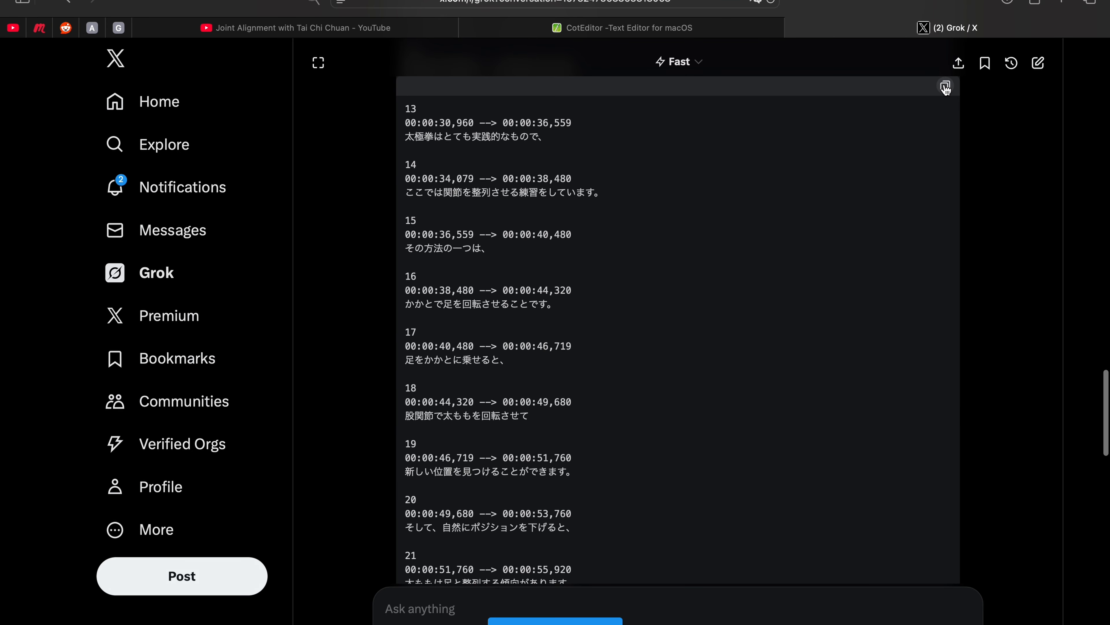
key("super+Tab")
key("Tab")
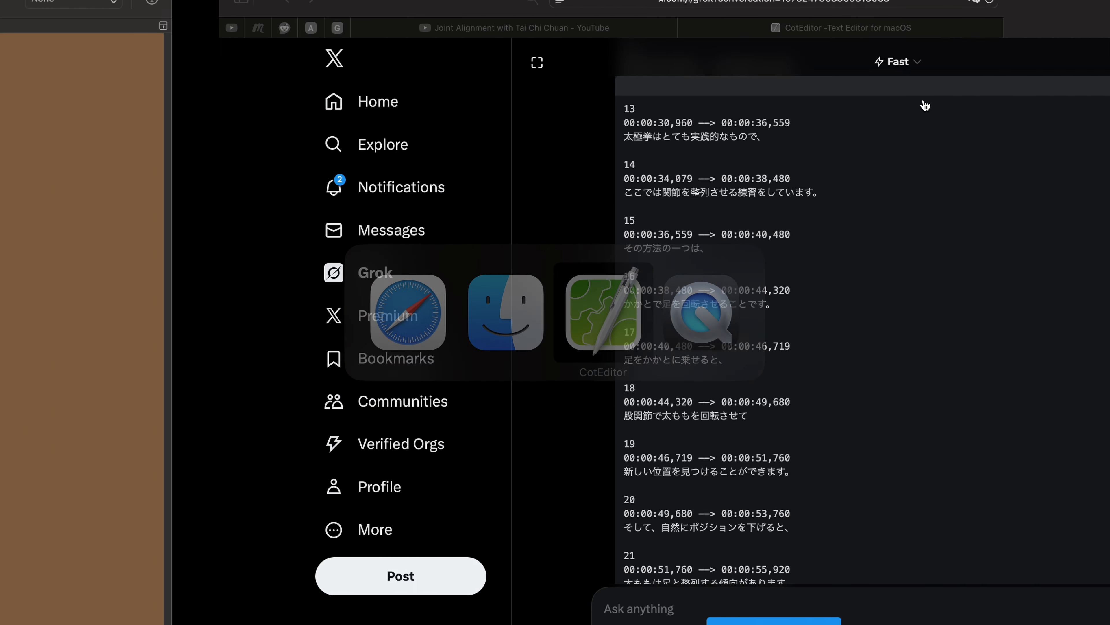
key("super+n")
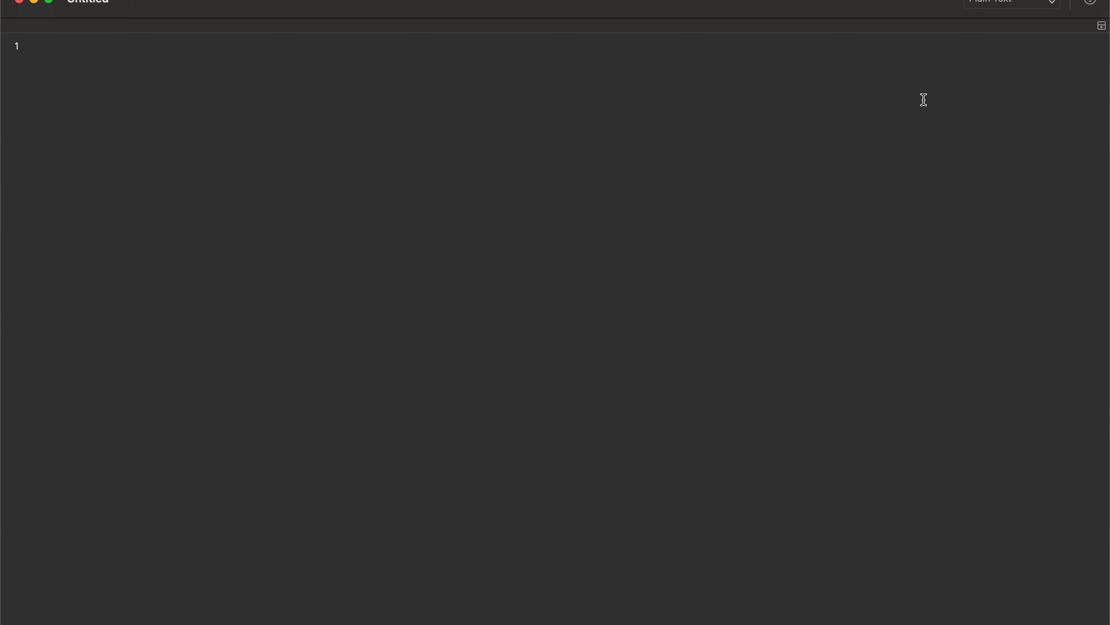
- Paste the Japanese translation into the blank document and save it in Downloads as "joint alignment subs JP.srt.txt"
key("super+v")
key("super+s")
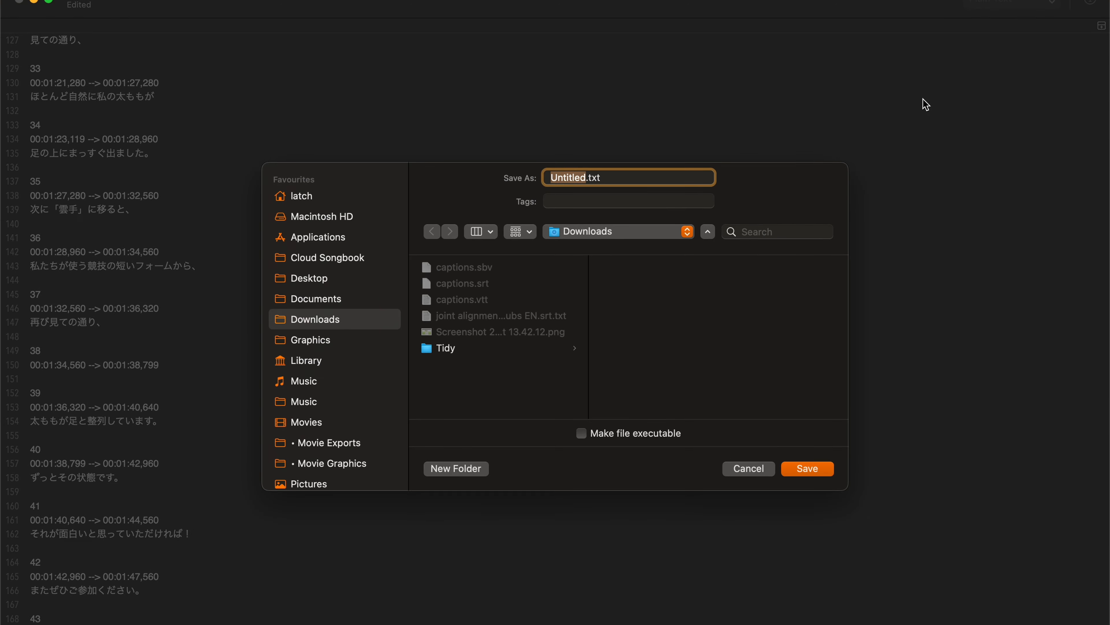
key("super+v")
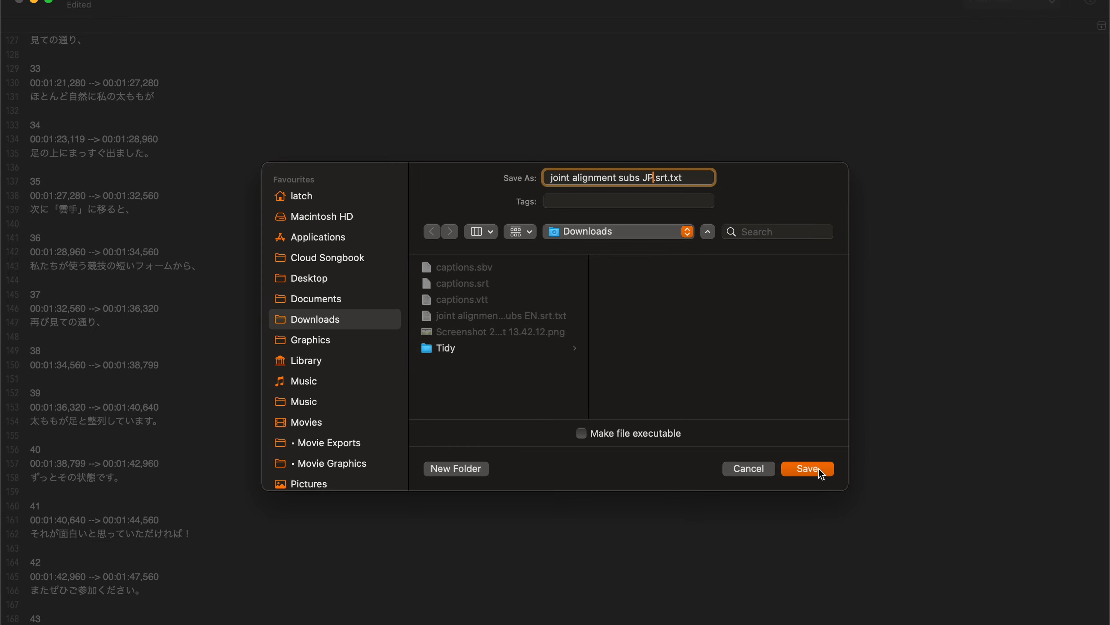
left_click(819, 469)
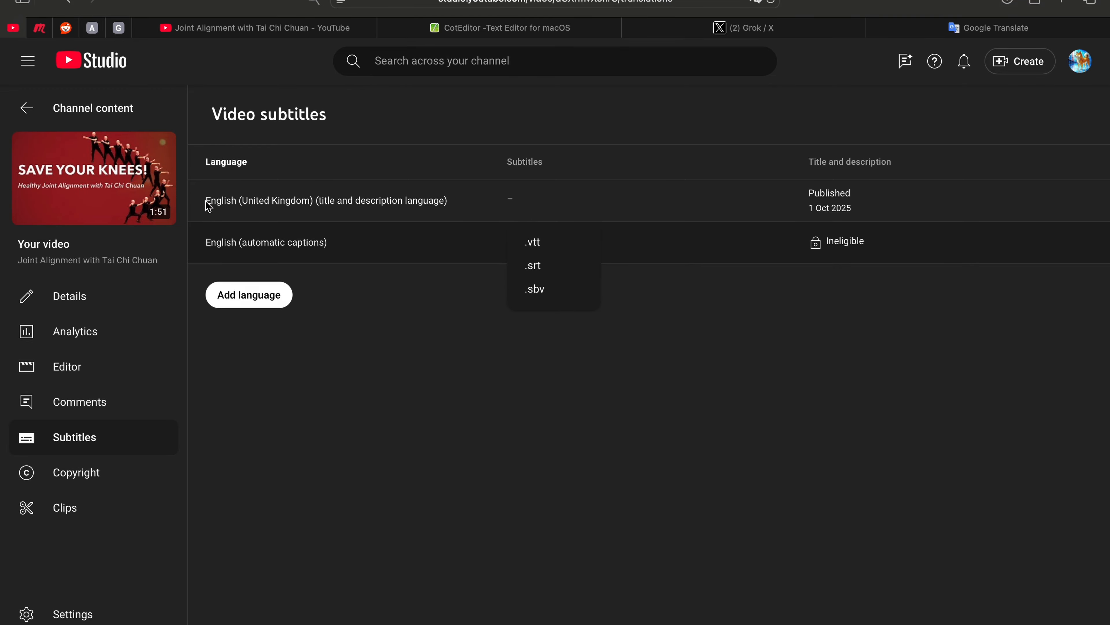
- Switch to YouTube Studio, dismiss the caption download format choices and add Japanese as a subtitle language for the video
left_click(567, 444)
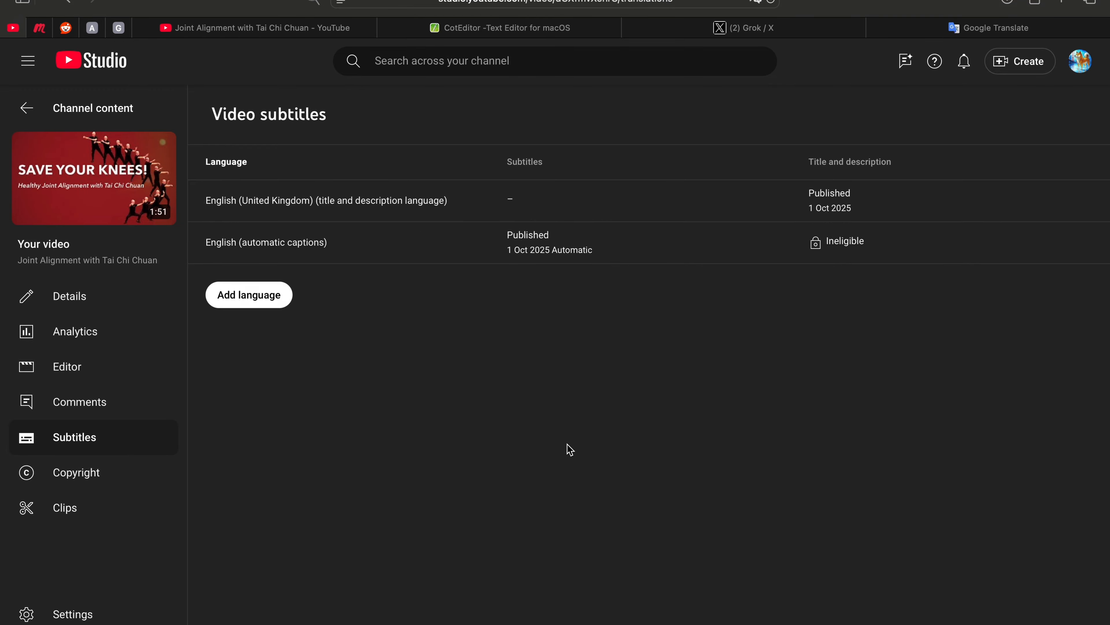
left_click(252, 305)
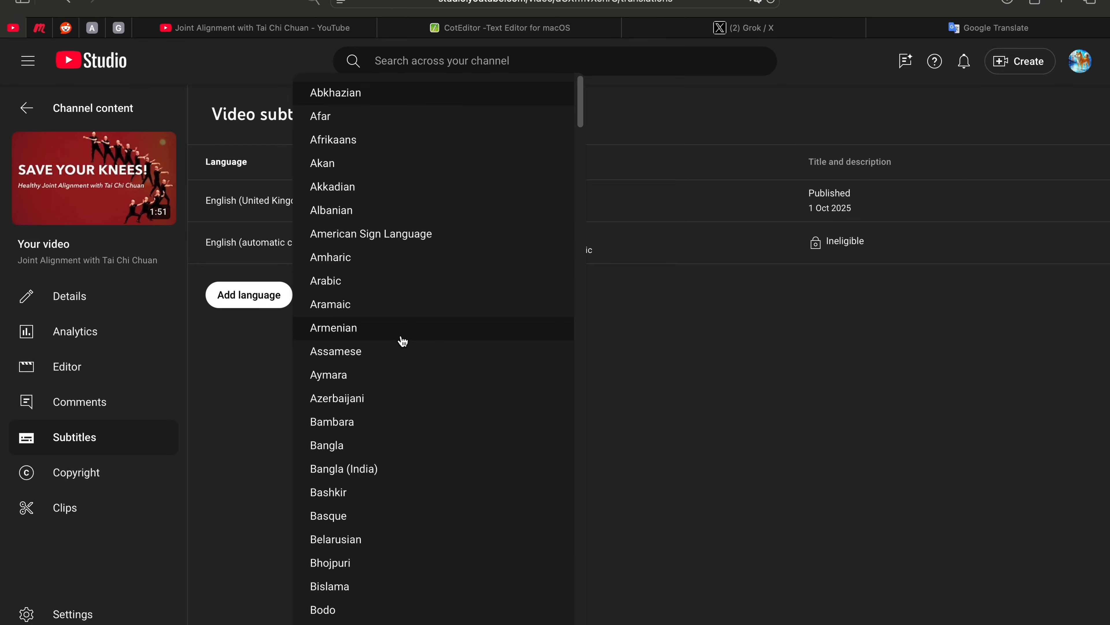
scroll(402, 340, "down", 5)
scroll(414, 424, "down", 15)
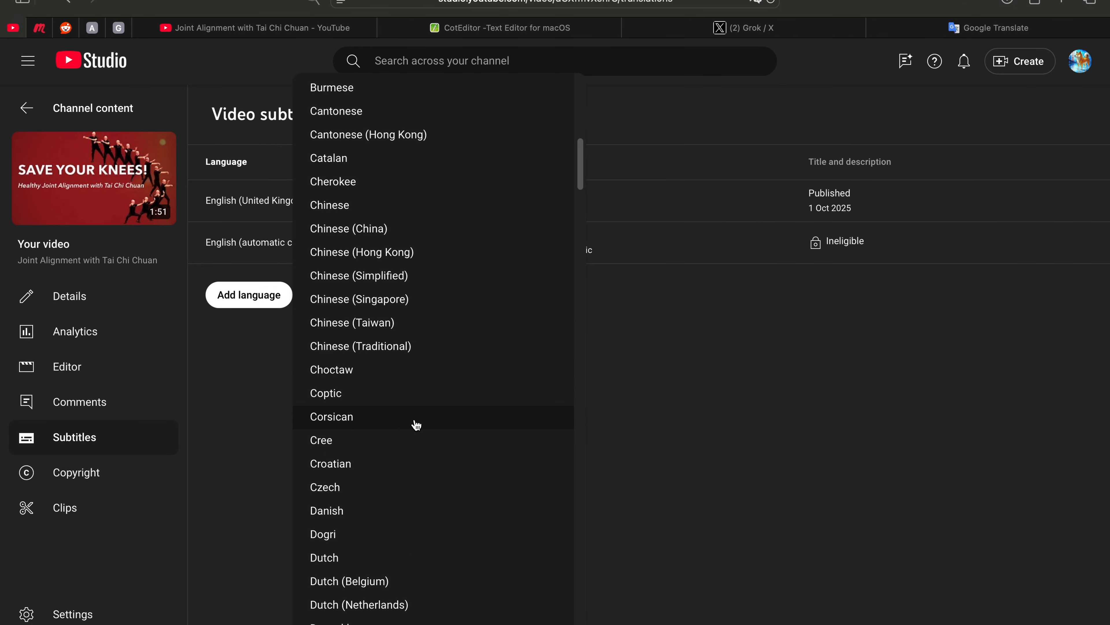
scroll(411, 501, "down", 8)
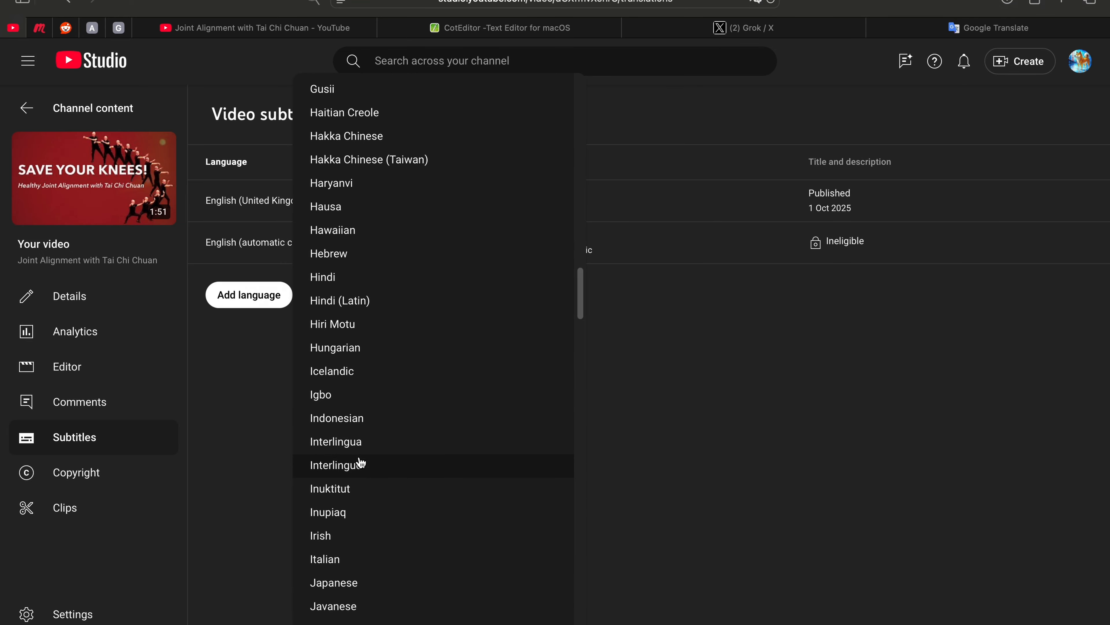
left_click(363, 575)
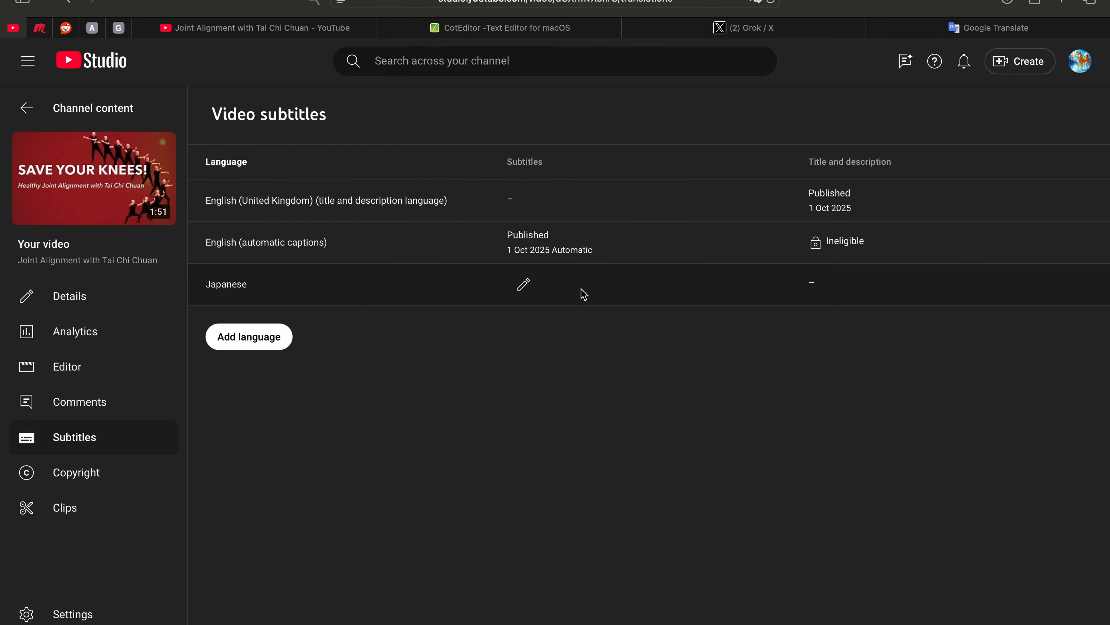
- Upload "joint alignment subs JP.srt.txt" from Downloads as the video's Japanese subtitles and review the imported captions with their timings
left_click(523, 289)
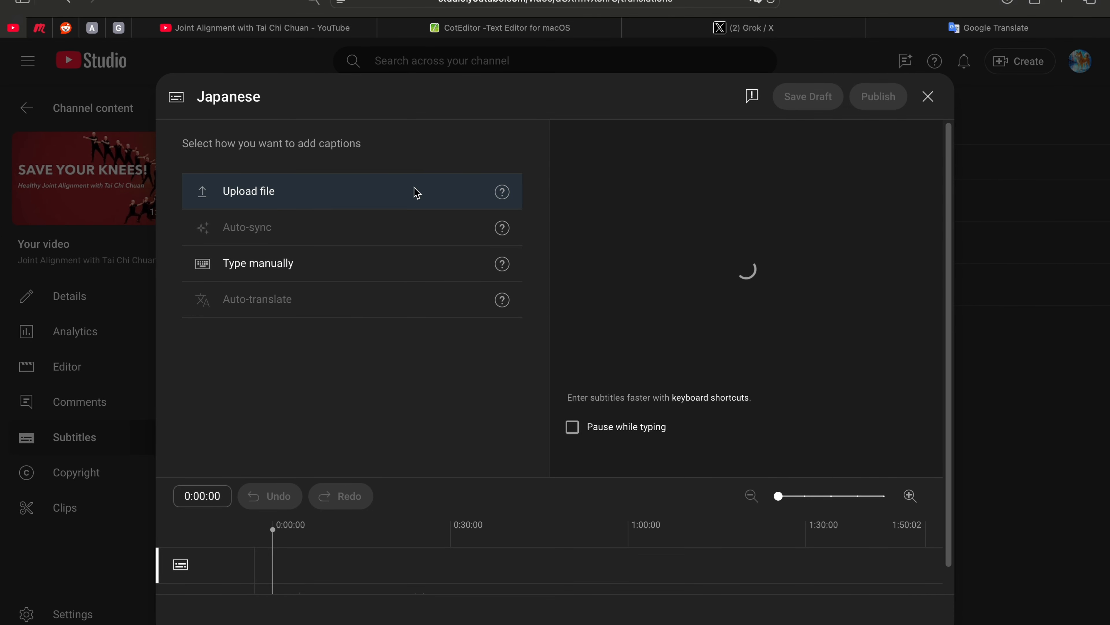
left_click(417, 193)
left_click(644, 402)
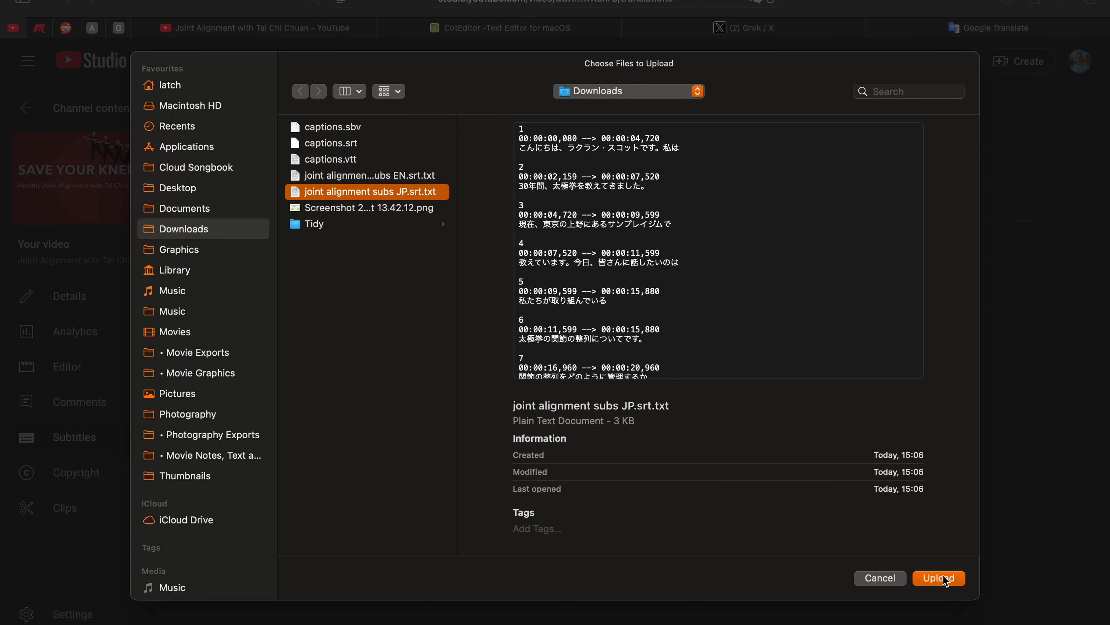
left_click(940, 579)
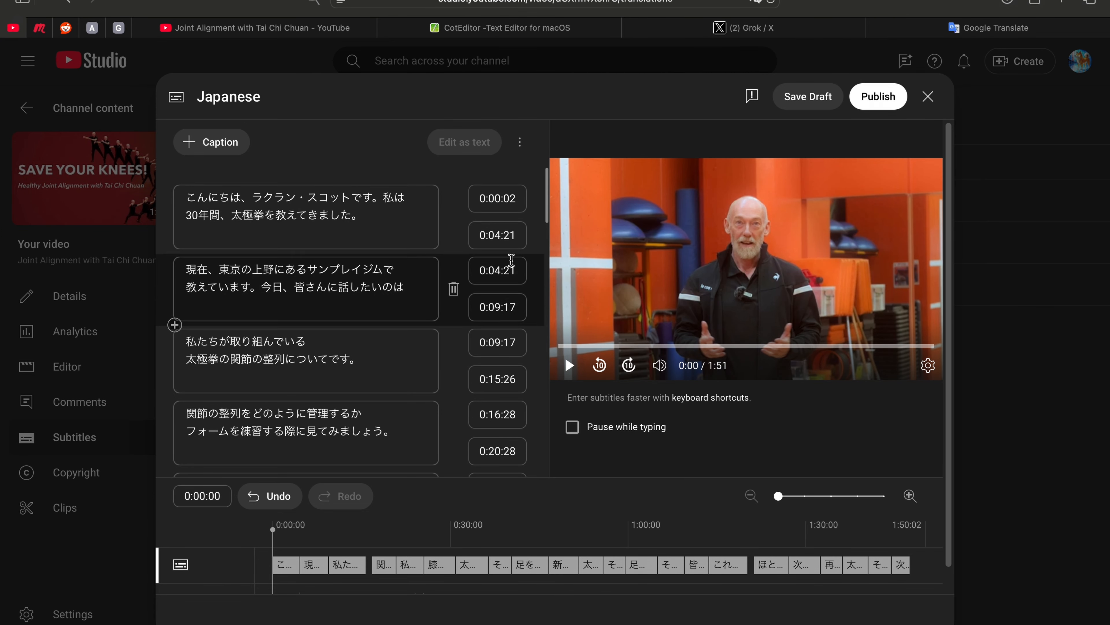
scroll(512, 259, "down", 5)
scroll(512, 258, "up", 2)
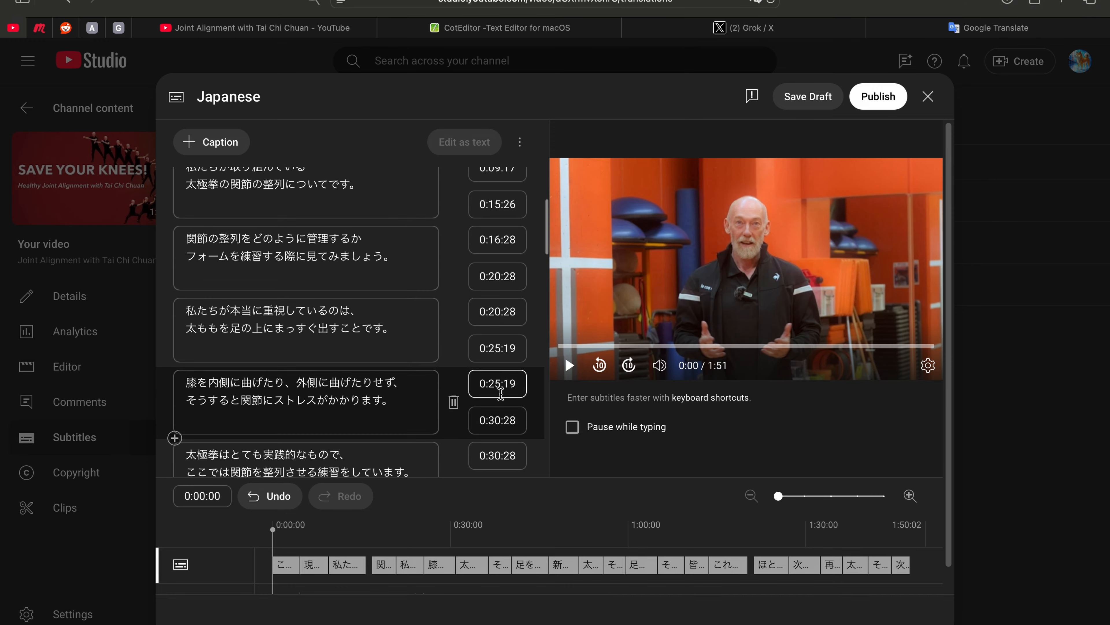
scroll(536, 418, "down", 3)
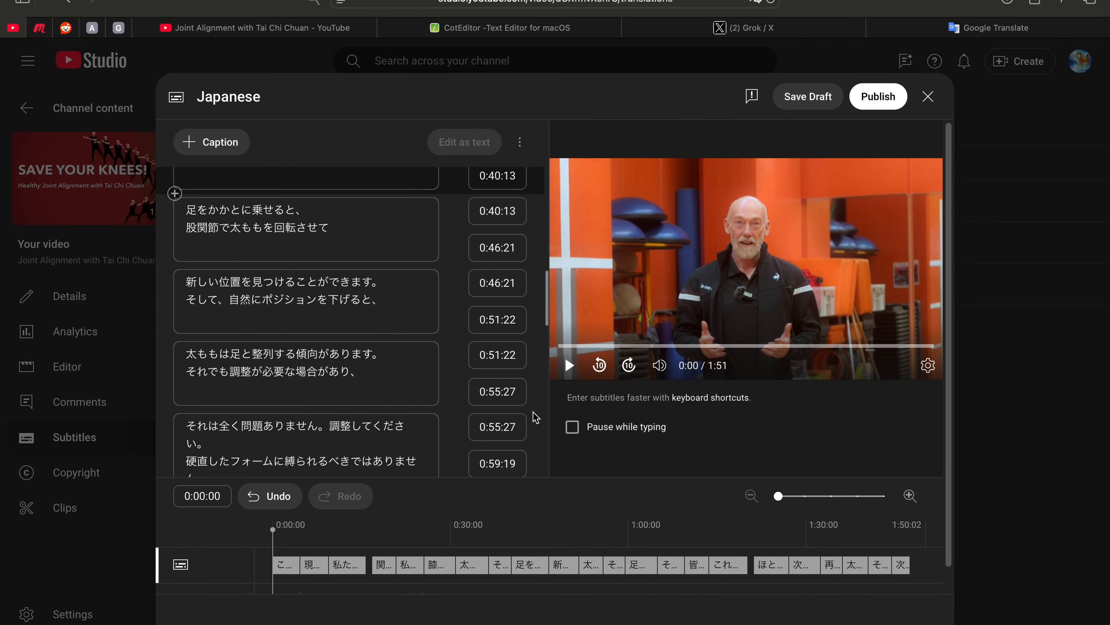
scroll(536, 417, "down", 5)
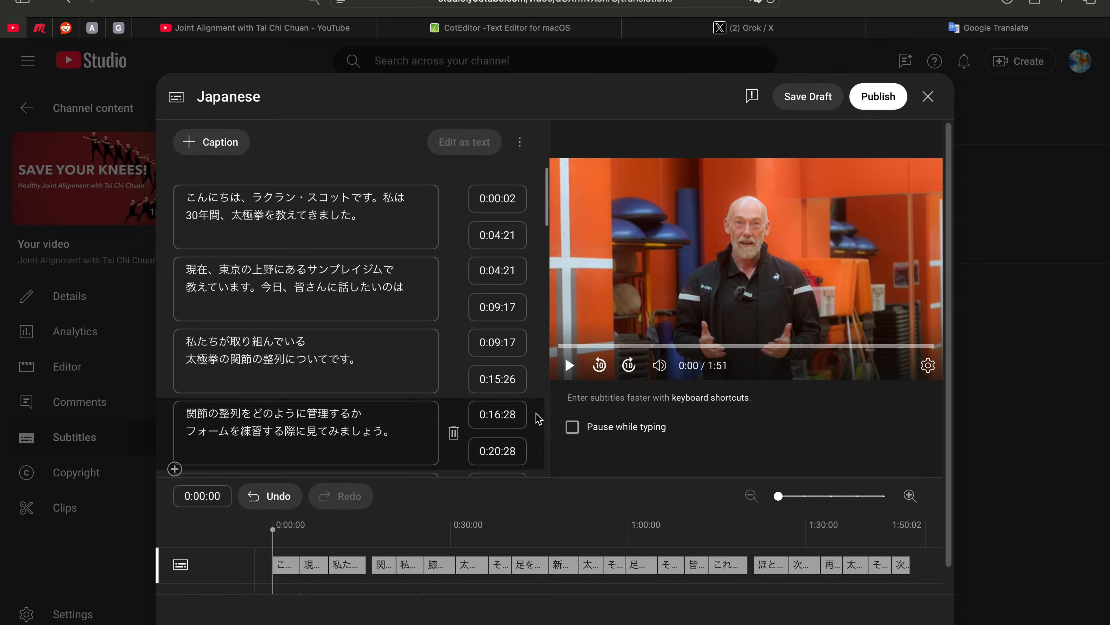